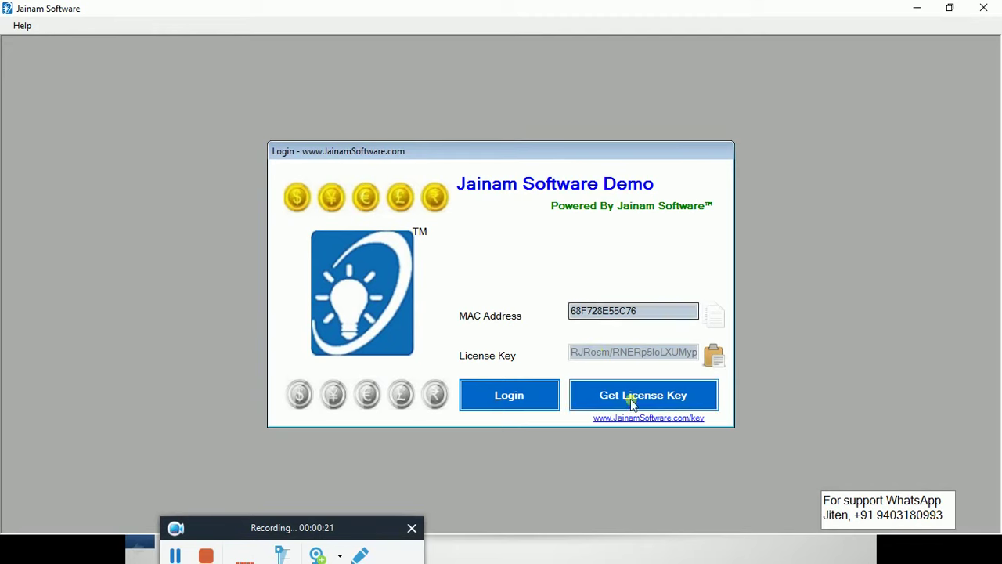
Log in to the Jainam Software Demo company using the pre-filled licence details
click(628, 399)
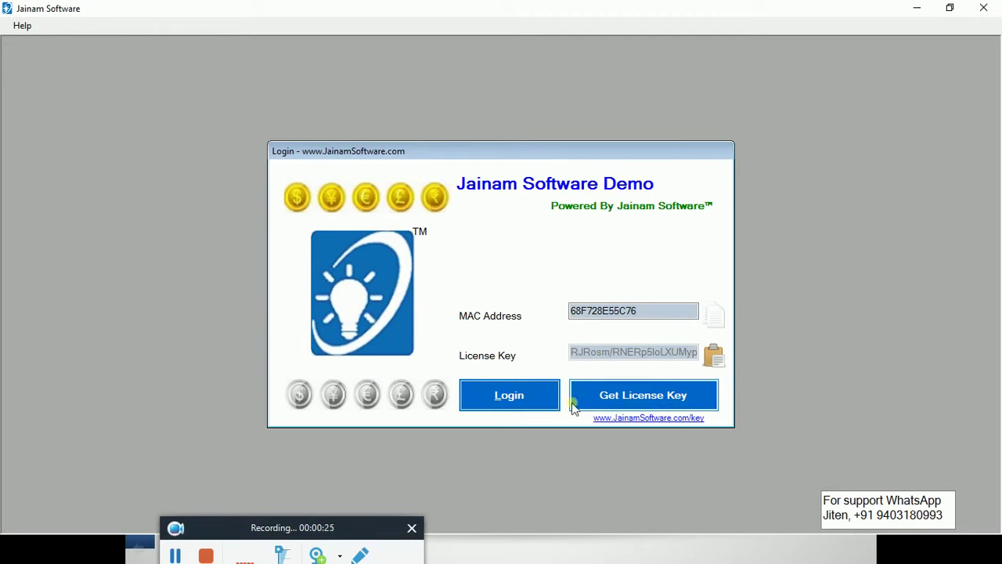
click(502, 398)
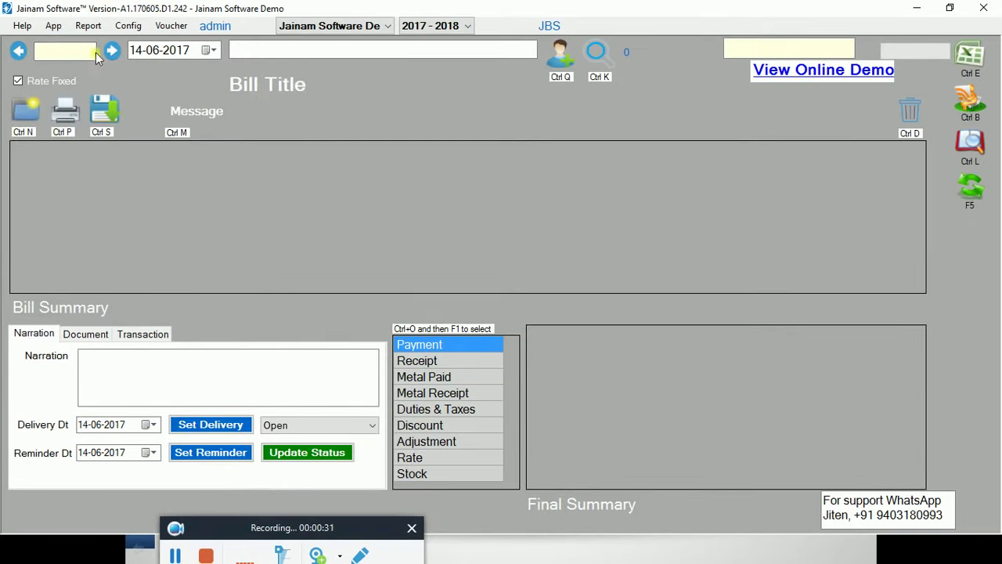
Add a Gold 22K row to the stock rate card
click(57, 27)
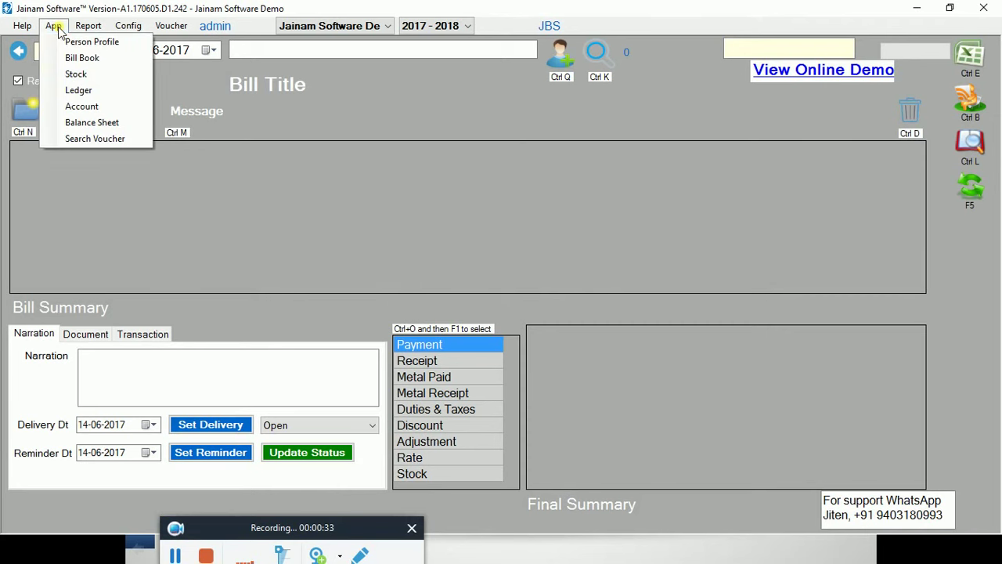
click(85, 74)
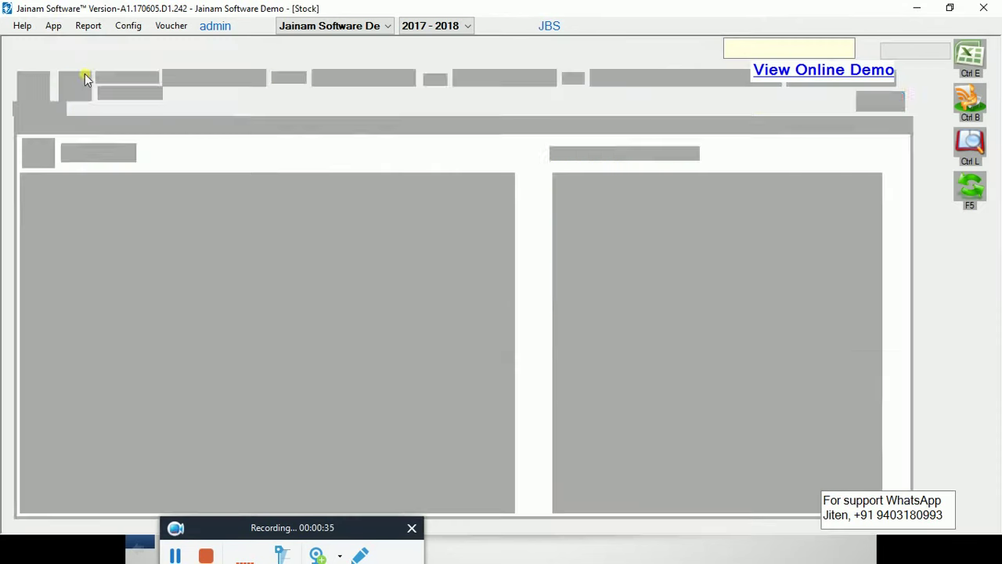
click(272, 127)
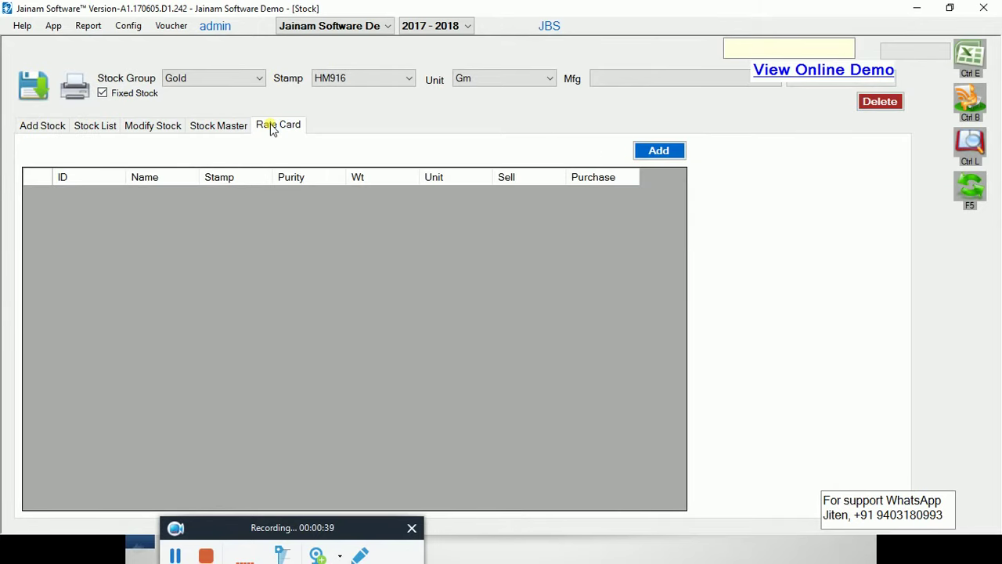
click(239, 81)
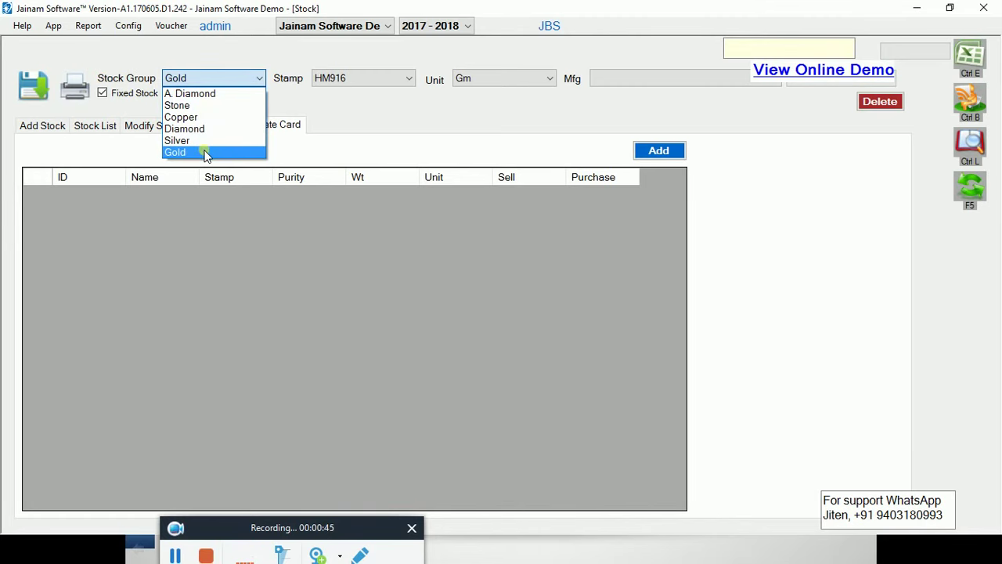
click(206, 153)
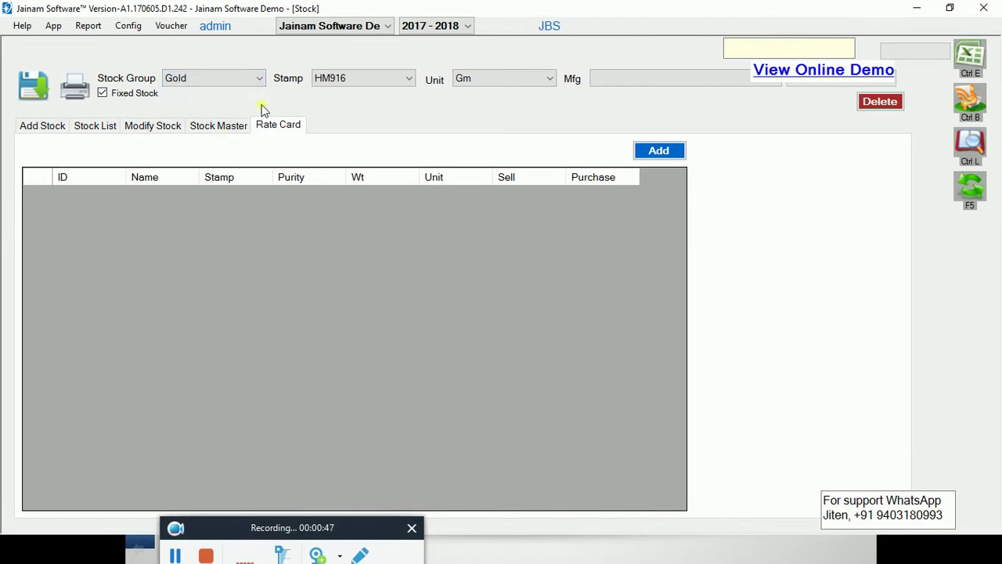
click(361, 79)
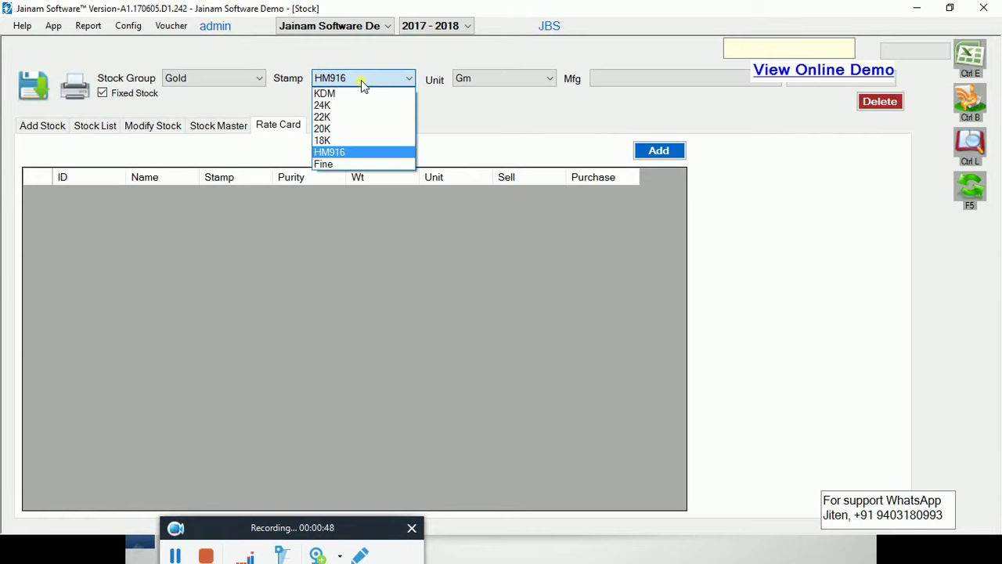
click(341, 116)
click(649, 150)
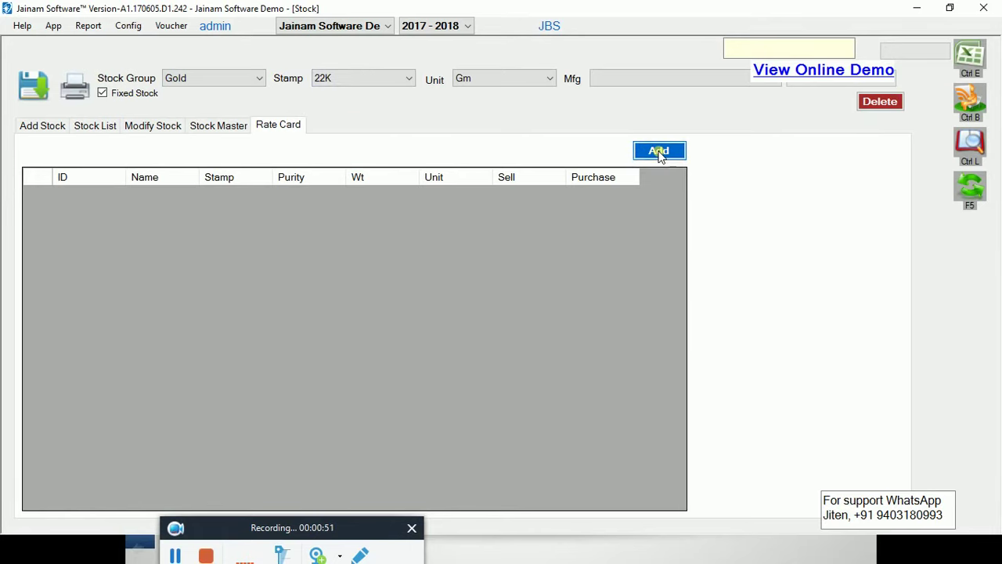
Enter purity 91.6, sell rate 2900 and purchase rate 2700, then save the entry
click(306, 195)
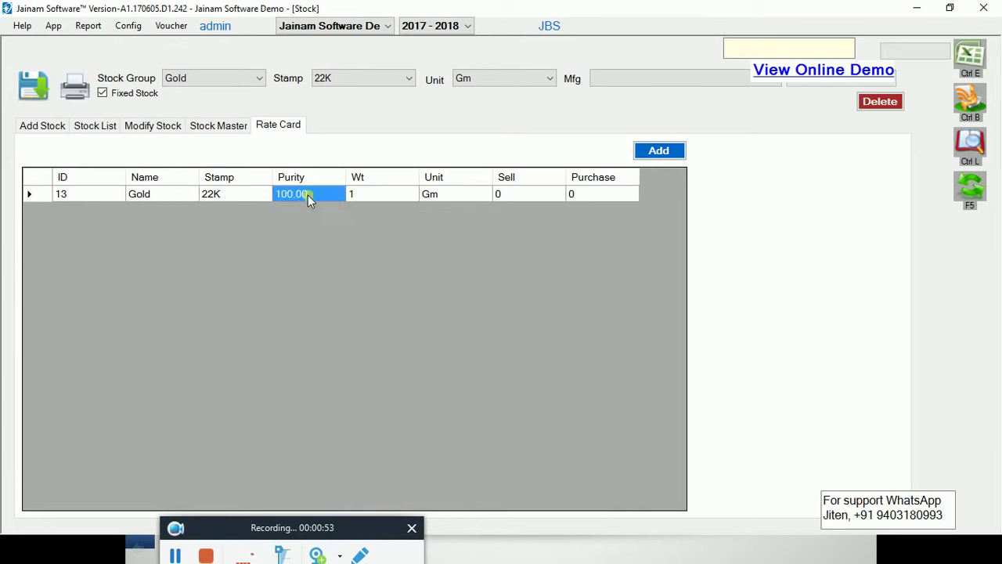
text(91.6)
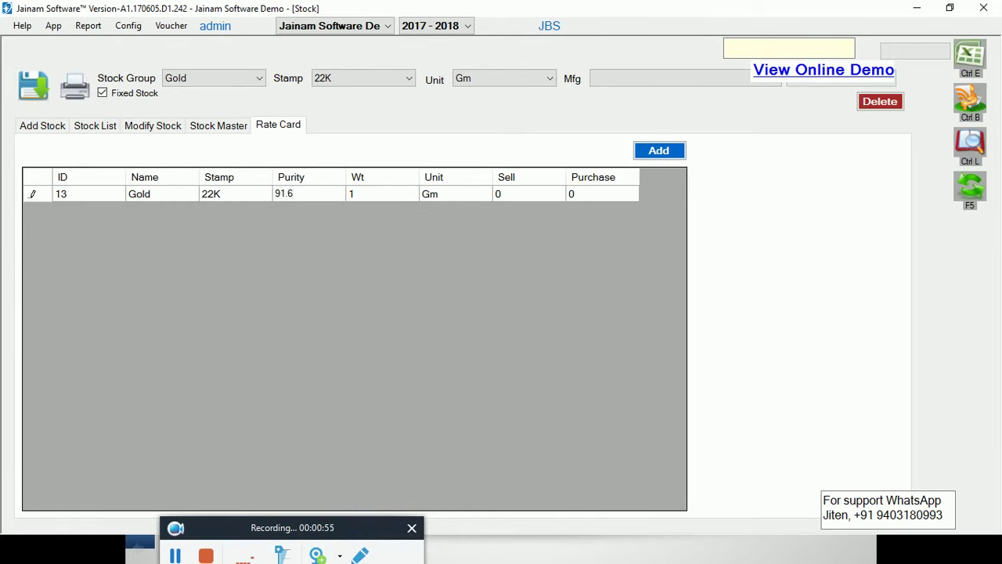
key(Tab)
key(Tab)
key(Tab)
text(2900)
key(Tab)
text(2)
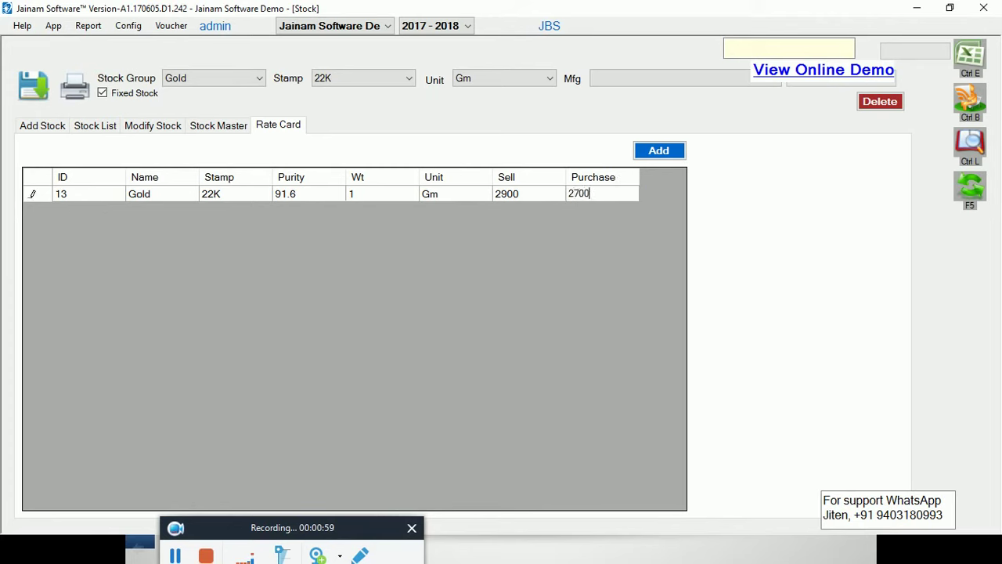
key(Tab)
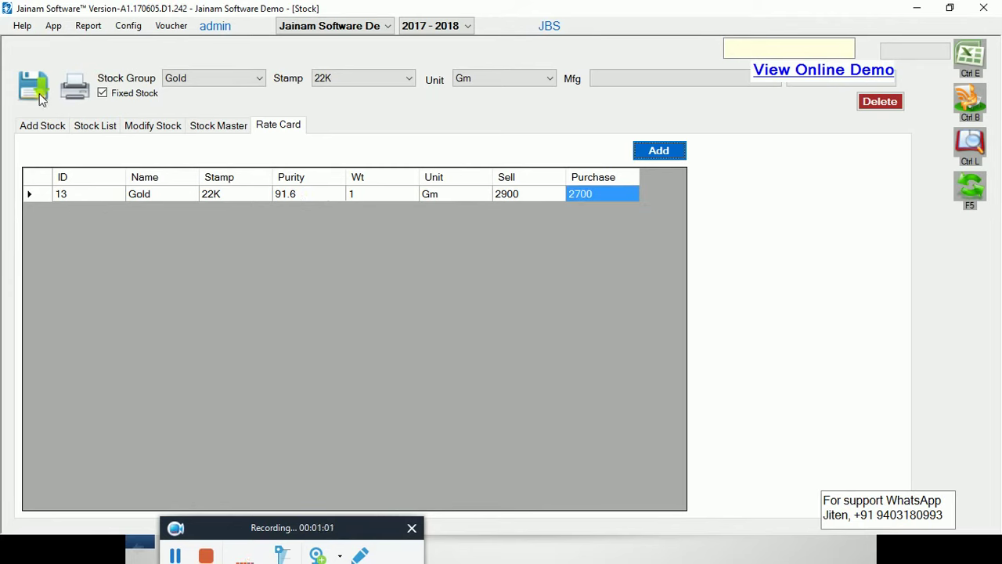
click(39, 93)
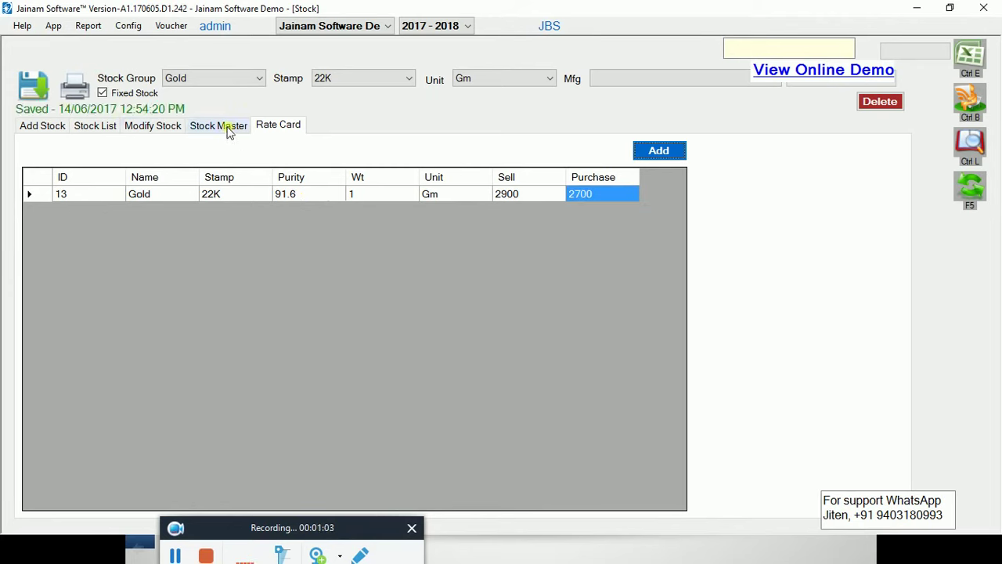
click(227, 127)
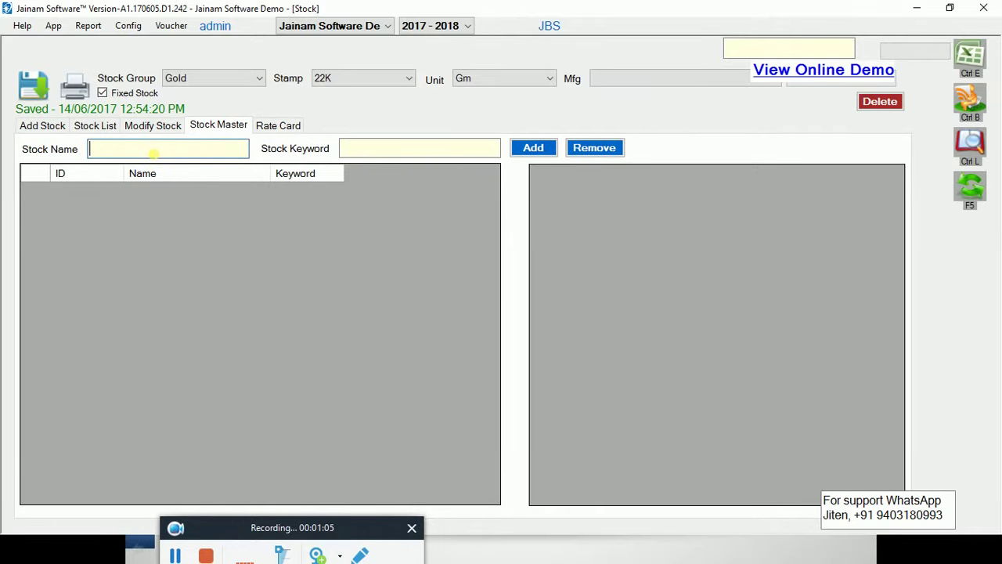
Add the stock name Gold Locket with keyword GL to the stock master
text(Gold Locket)
key(Tab)
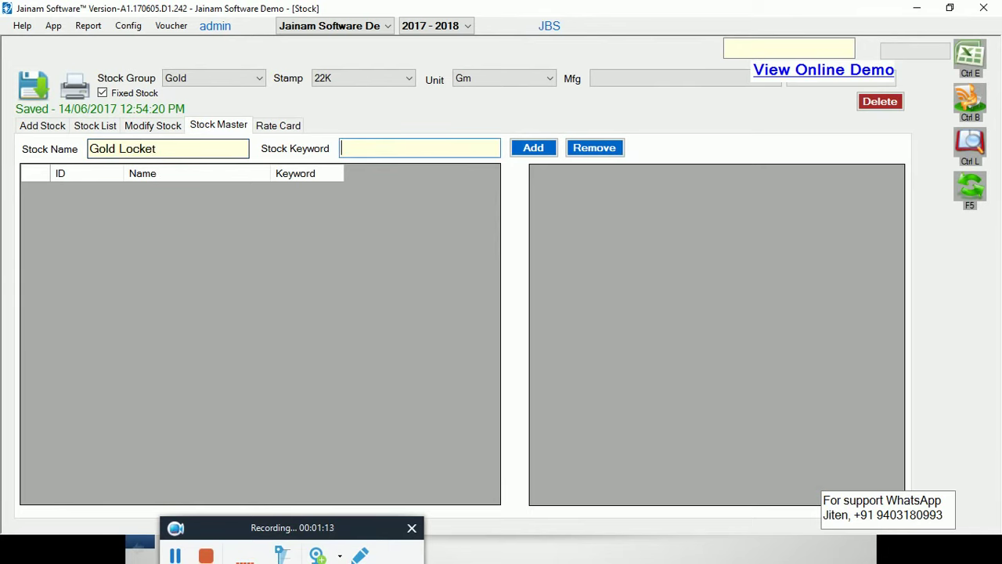
text(GL)
click(531, 149)
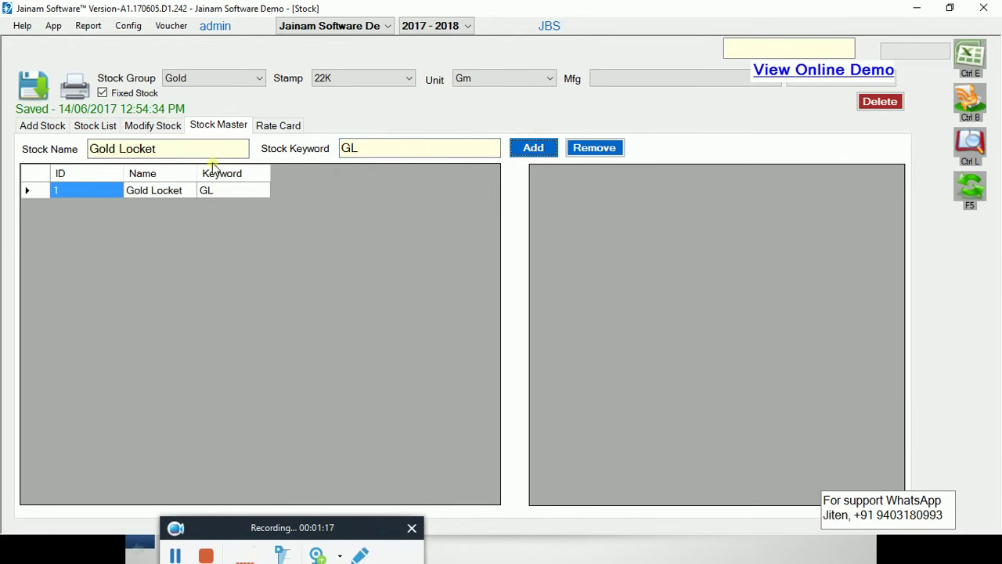
click(47, 127)
Start the new stock item as Gold Locket, quantity 1, gross weight 100
click(200, 200)
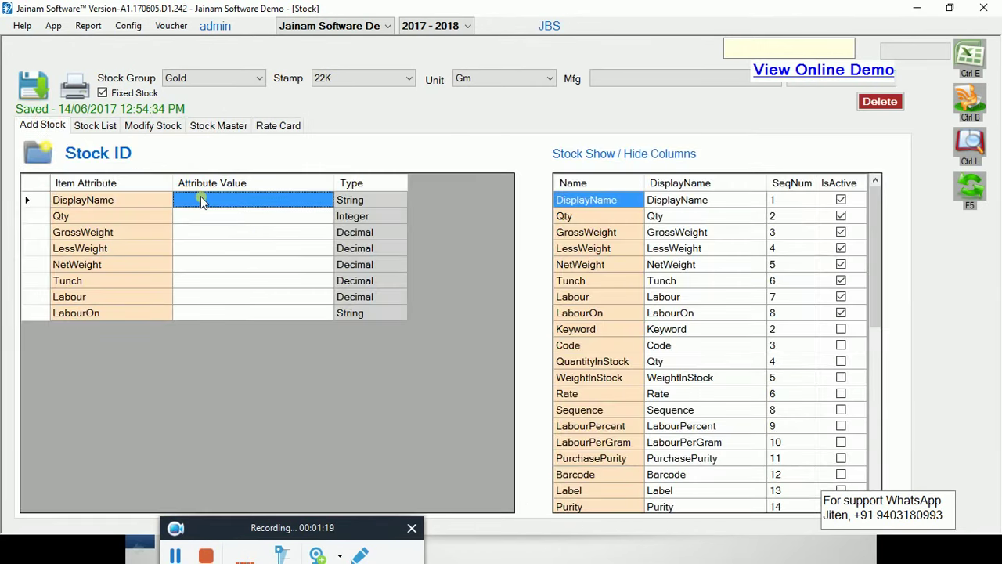
text(gl)
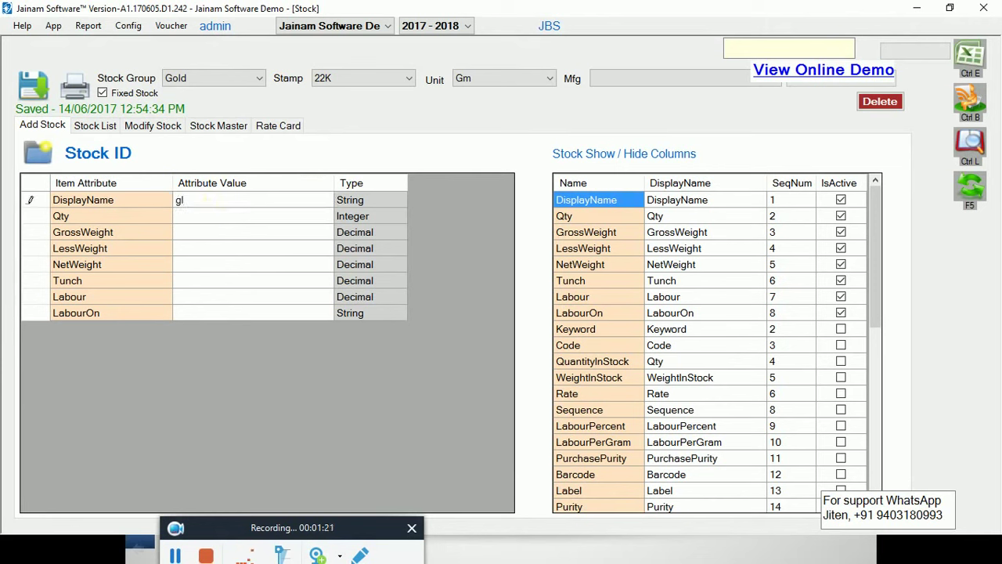
key(Return)
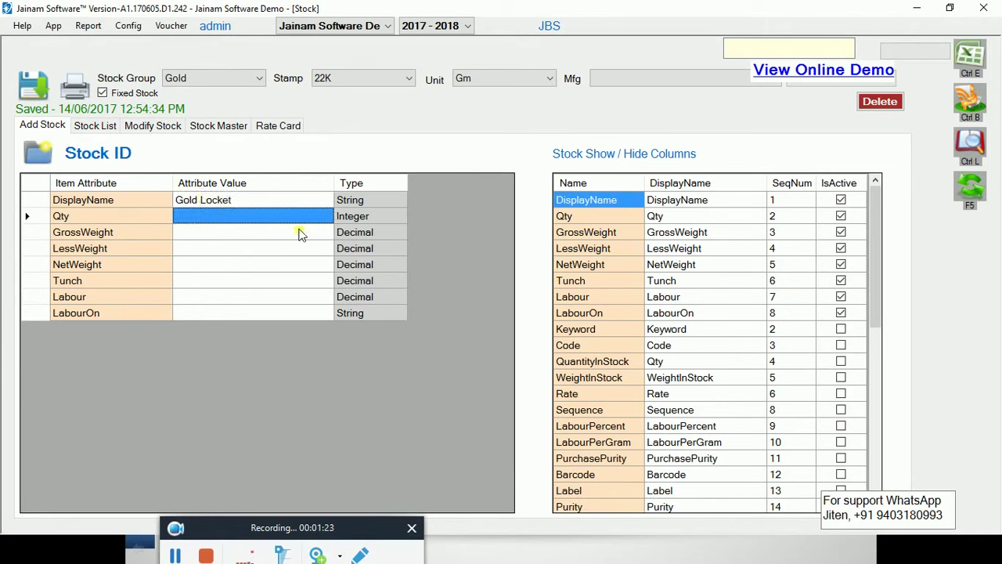
text(1)
click(301, 234)
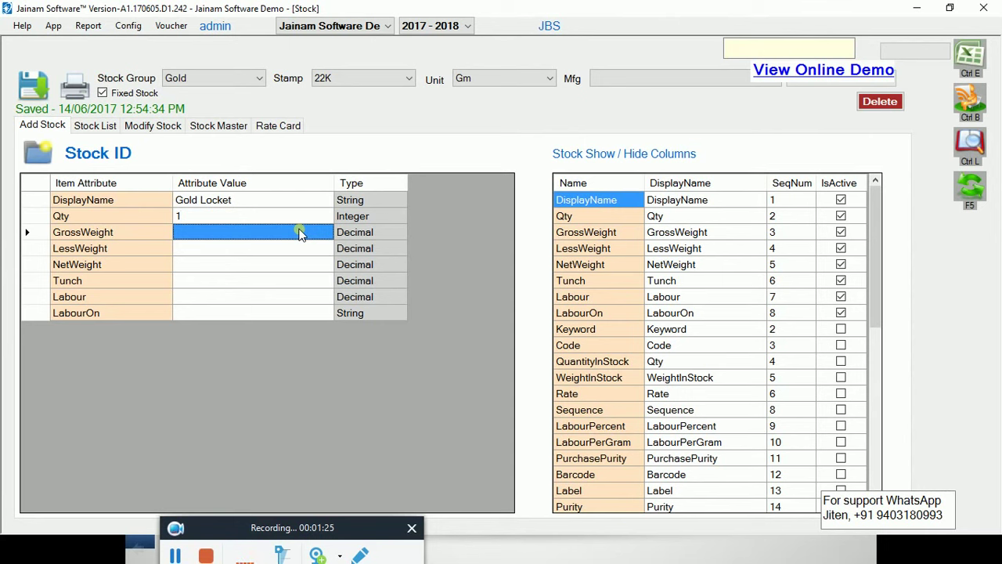
text(100)
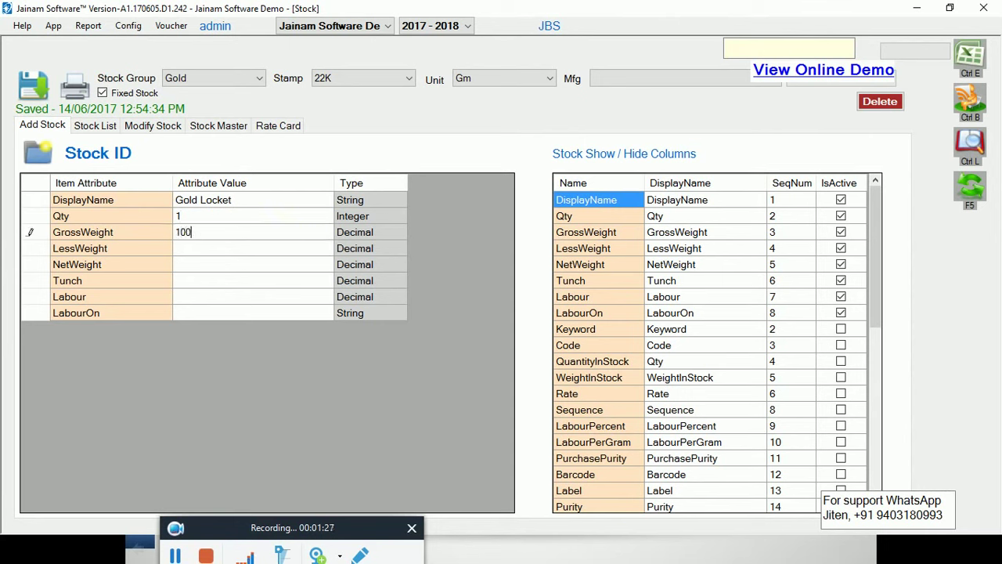
key(Return)
Set less weight 0, tunch 91.6 and labour 200 on weight, then save the item
text(0)
key(Return)
text(91.6)
key(Return)
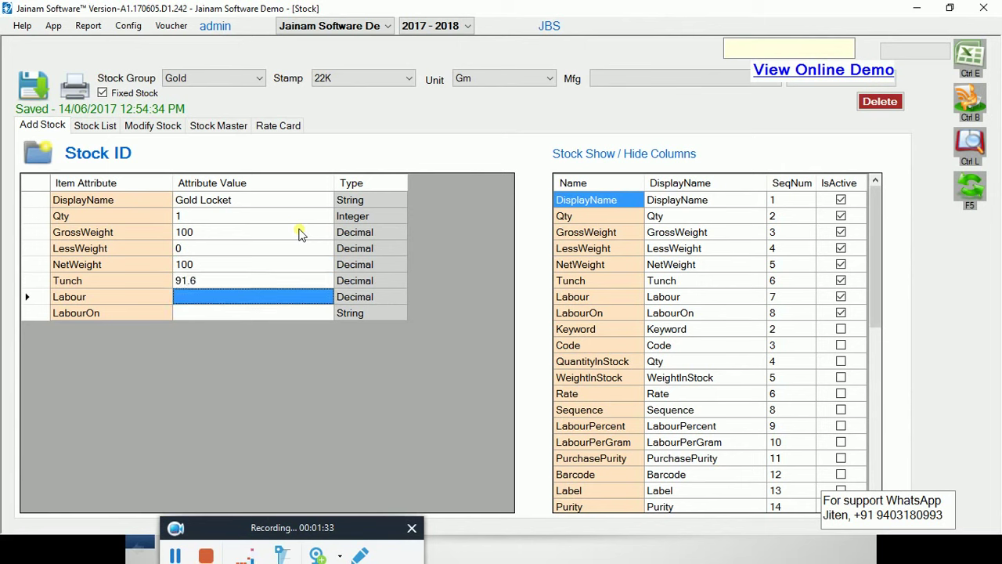
text(200)
key(Return)
text(wt)
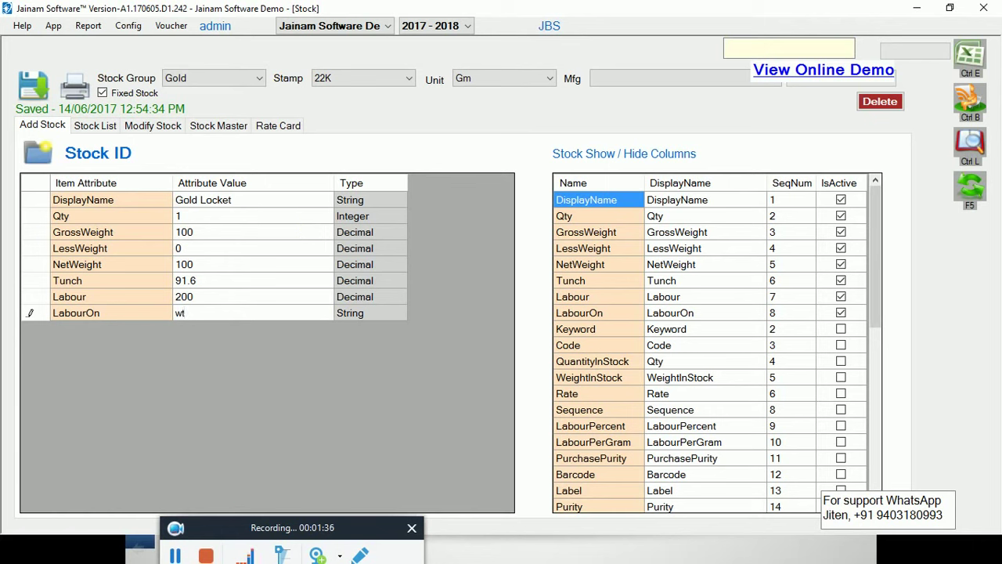
key(Return)
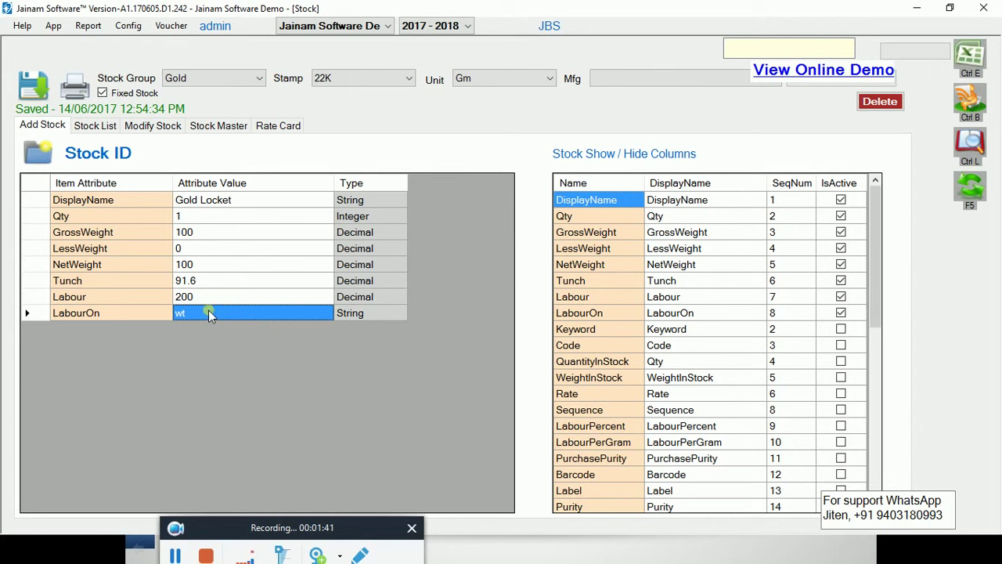
click(31, 91)
click(96, 128)
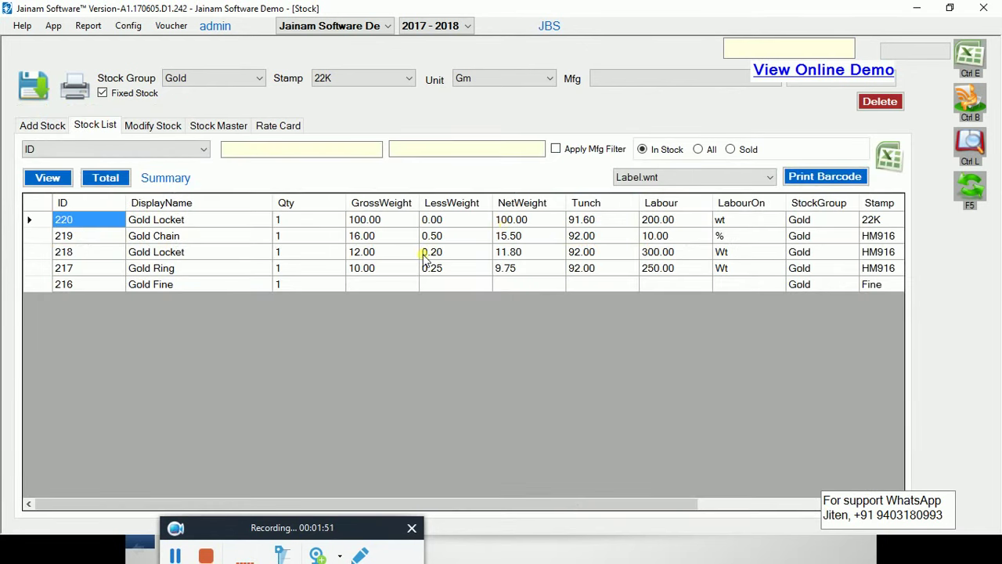
Total the stock list's GrossWeight (138.000) and LessWeight (.950) columns
click(376, 223)
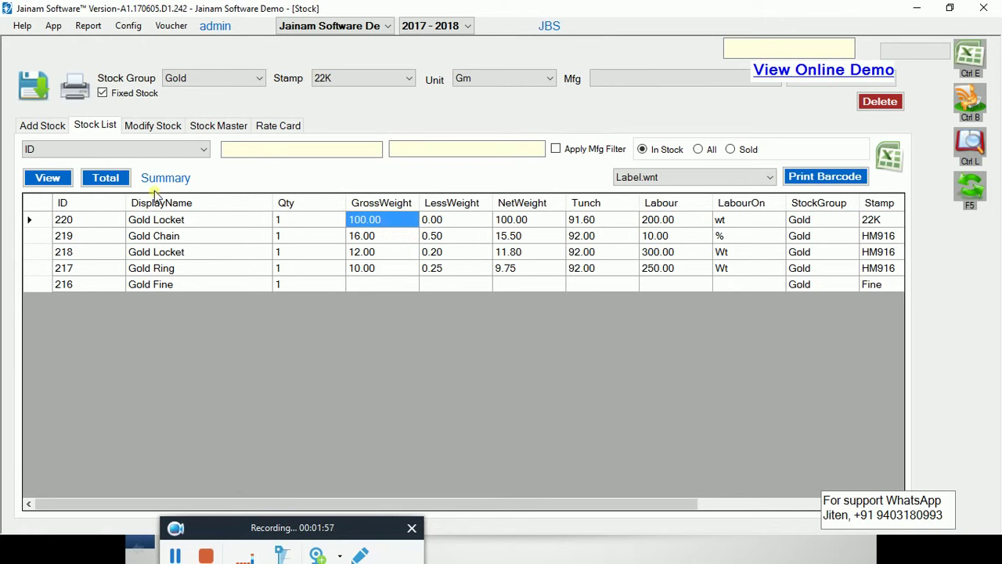
click(107, 178)
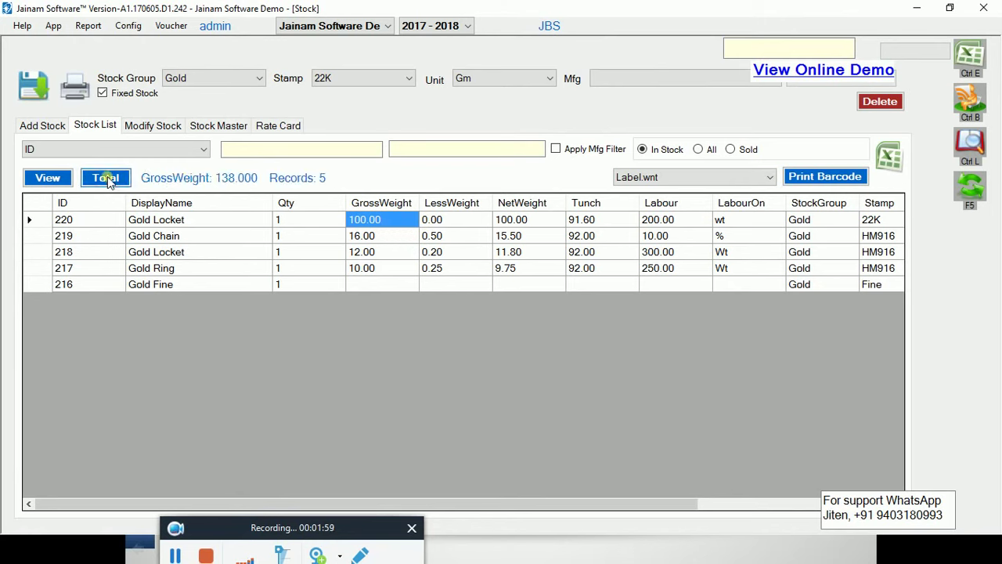
click(454, 222)
click(95, 177)
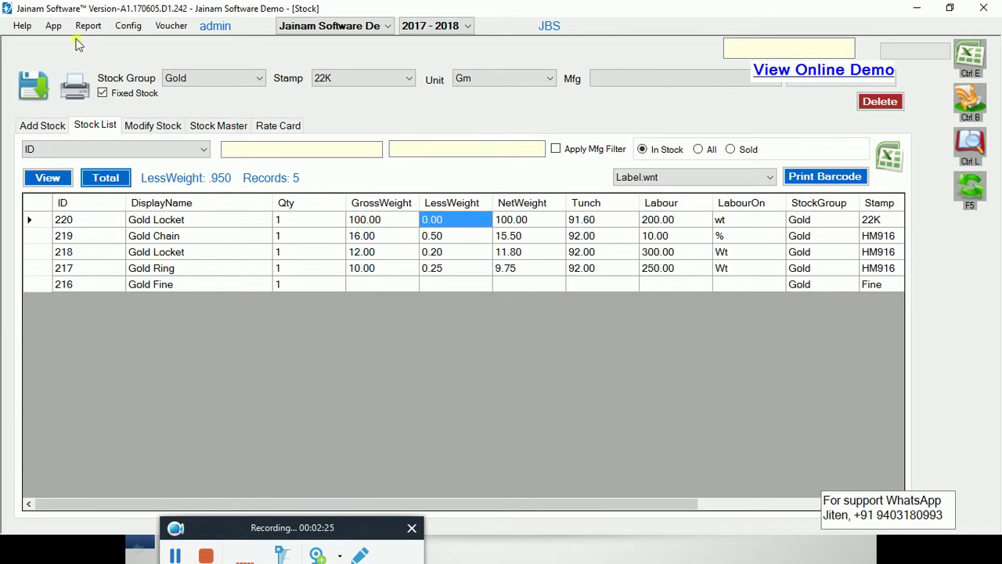
click(54, 26)
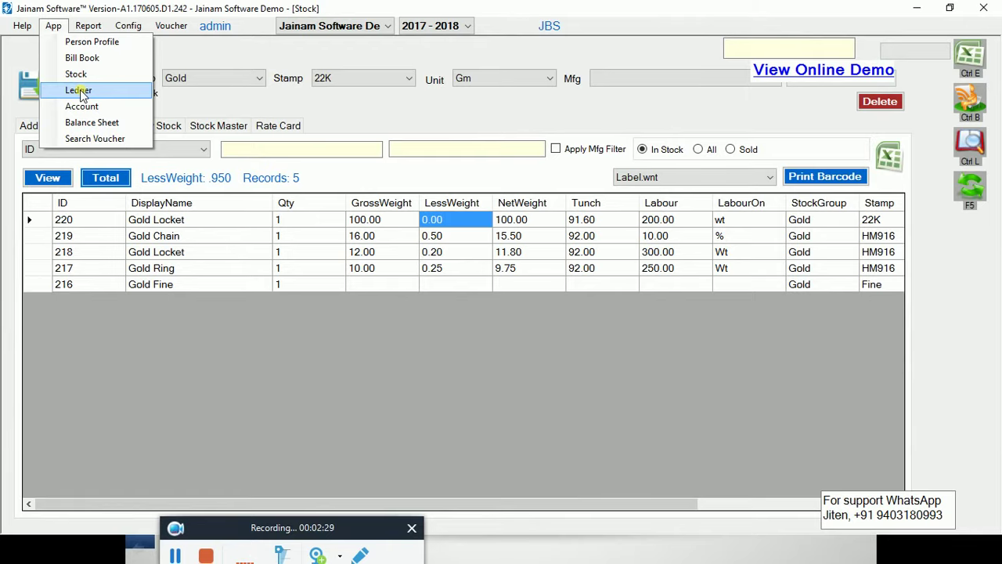
Rename the Duties & Taxes ledger GST 1% to GST 3%, set 3 percent, and save
click(79, 90)
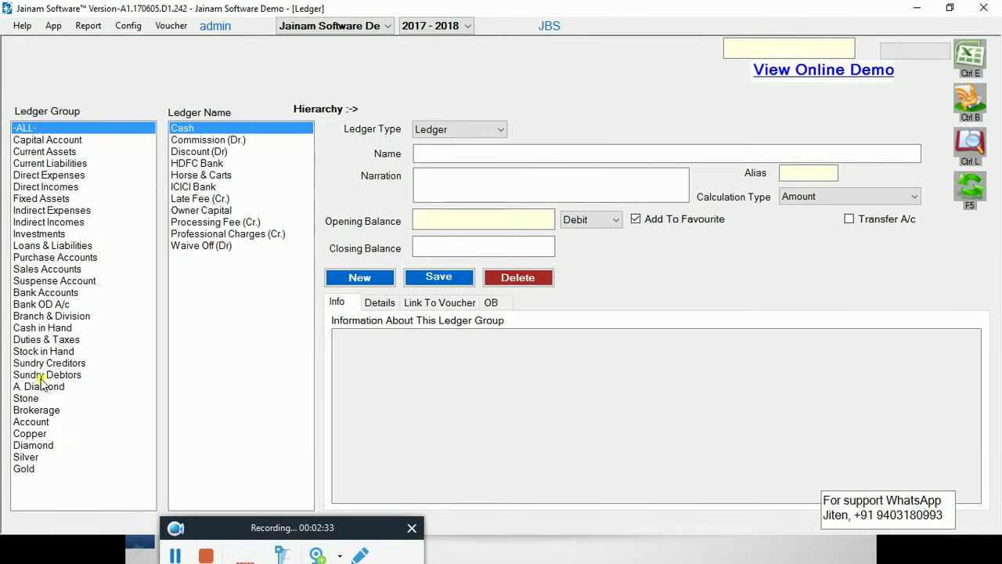
click(36, 341)
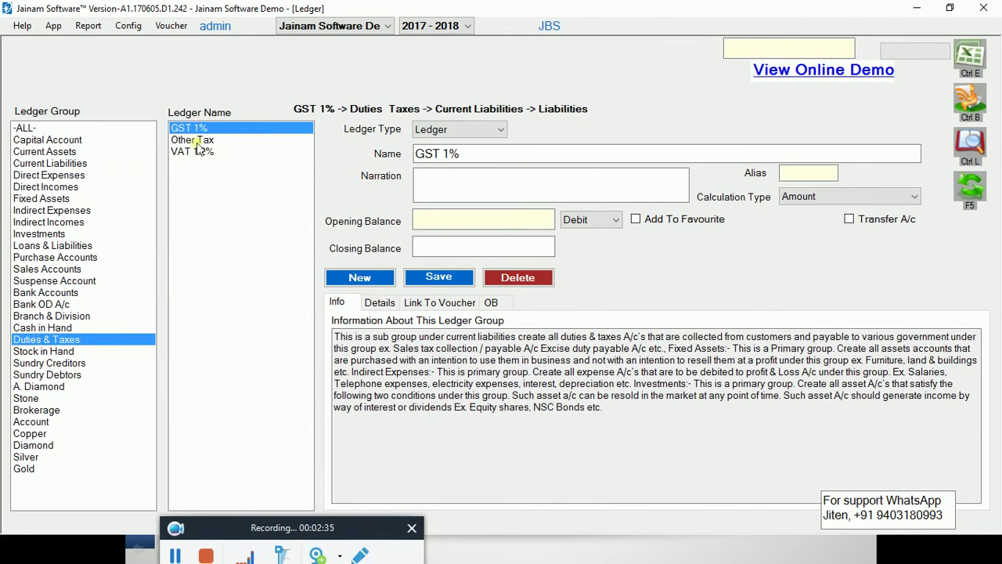
click(450, 154)
key(BackSpace)
text(3)
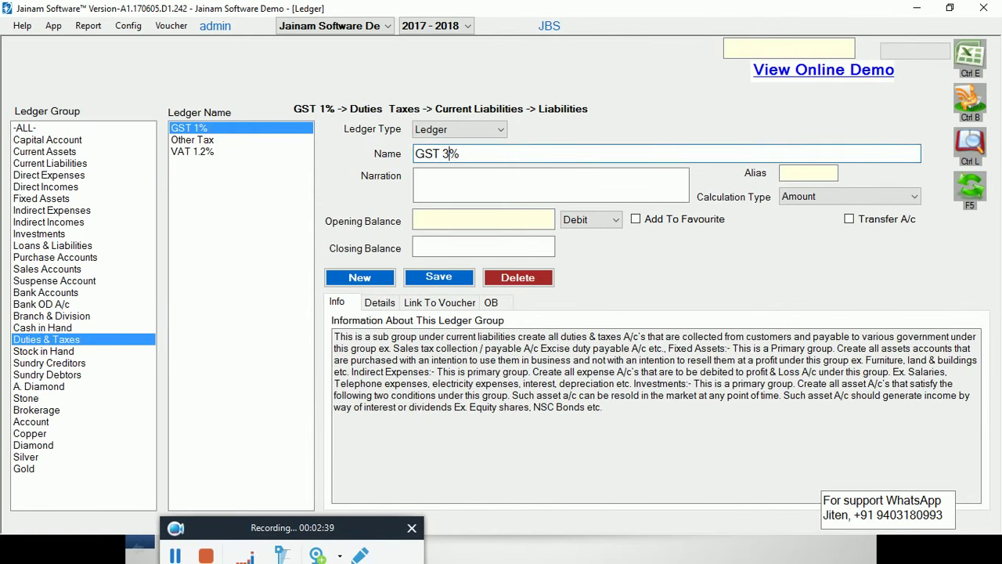
click(380, 302)
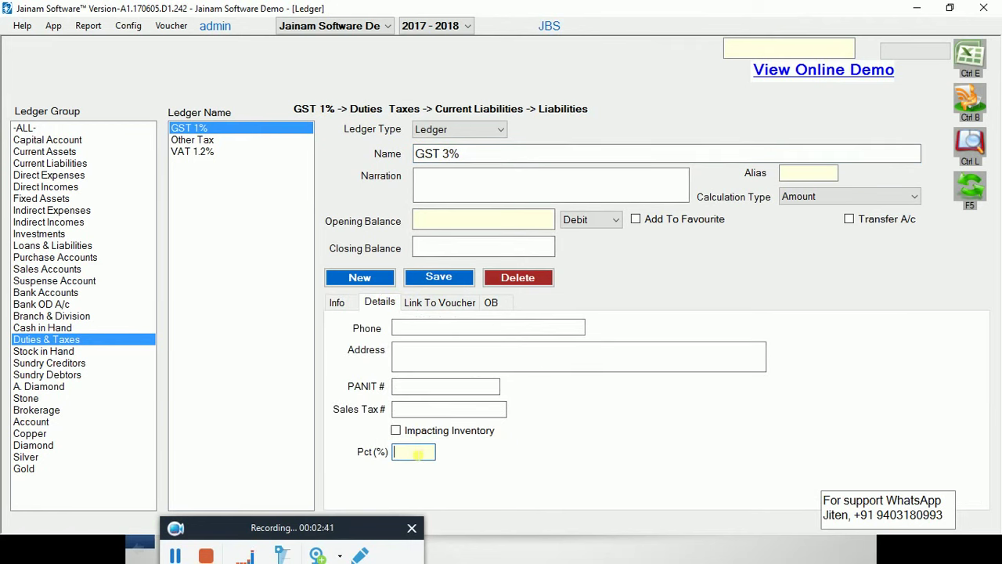
click(421, 452)
text(3)
click(447, 278)
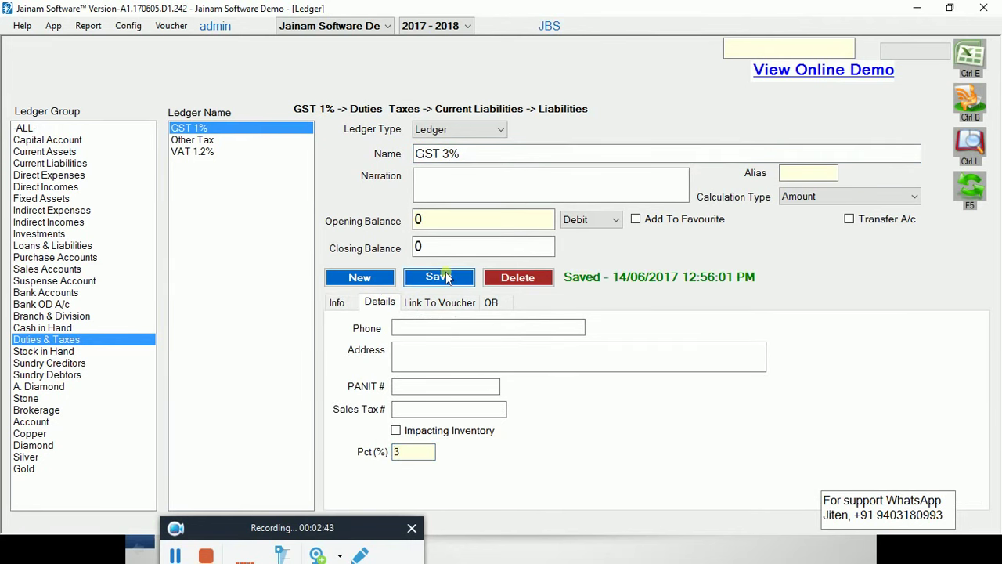
Link the GST 3% ledger to the Sales voucher type
click(436, 304)
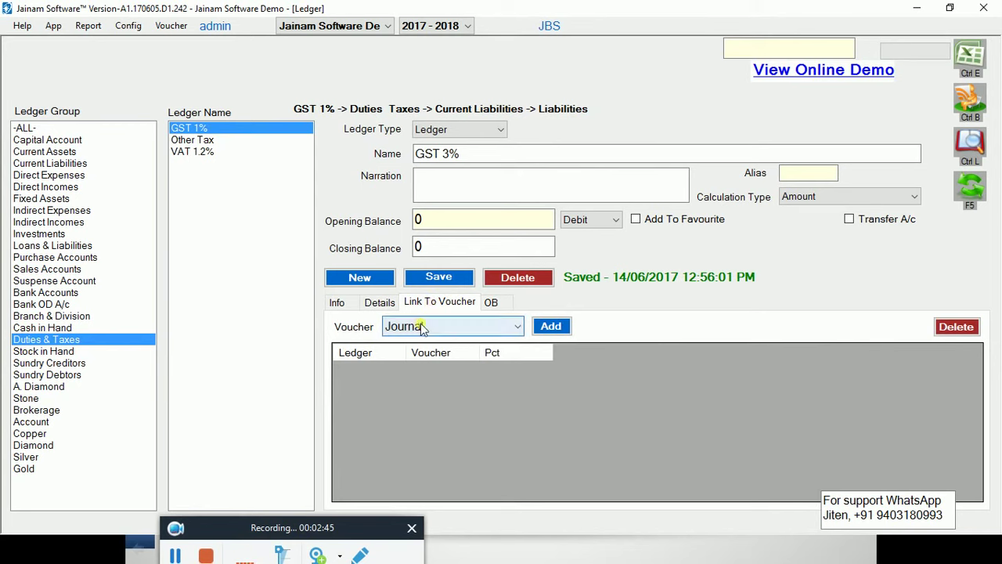
click(421, 327)
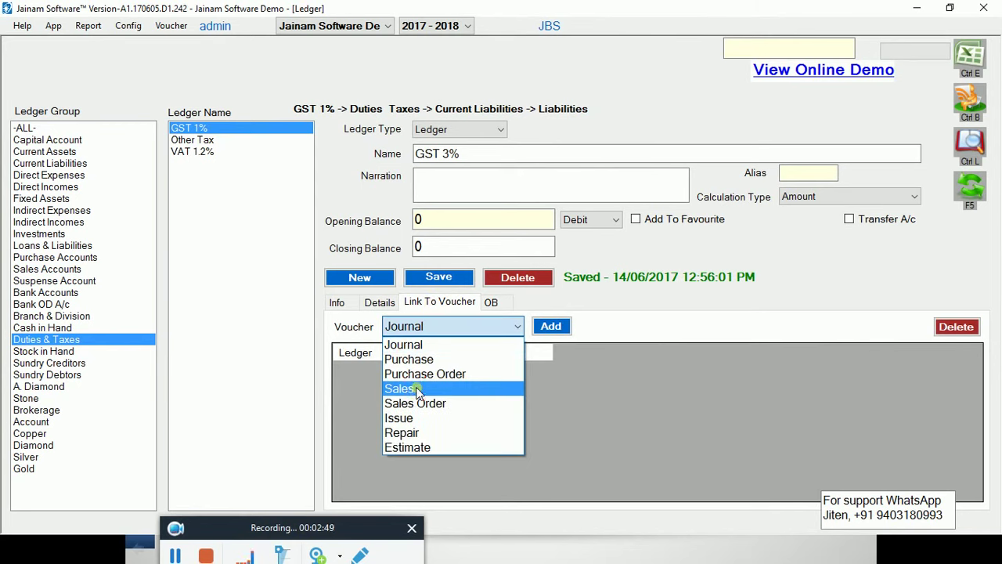
click(417, 389)
click(562, 329)
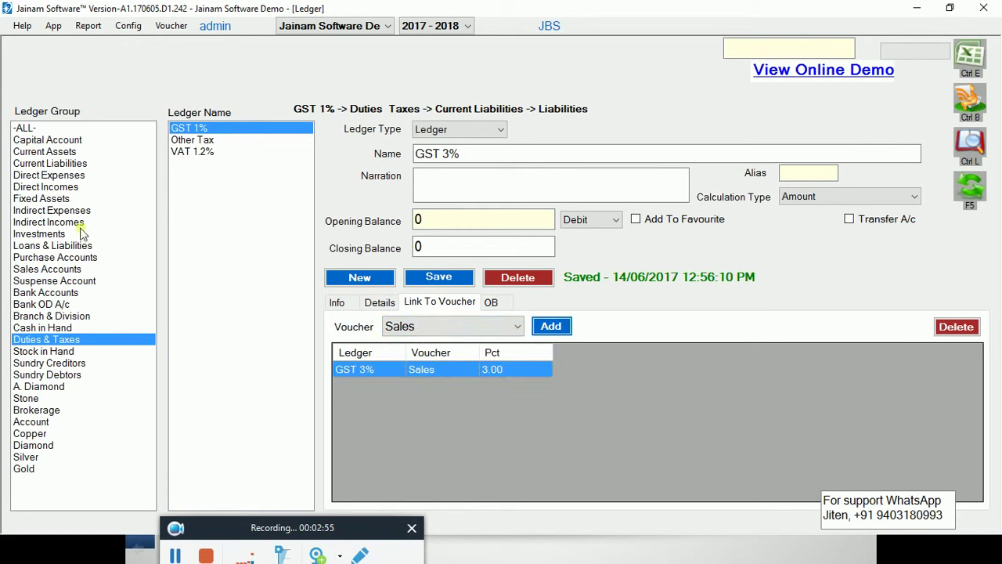
click(47, 293)
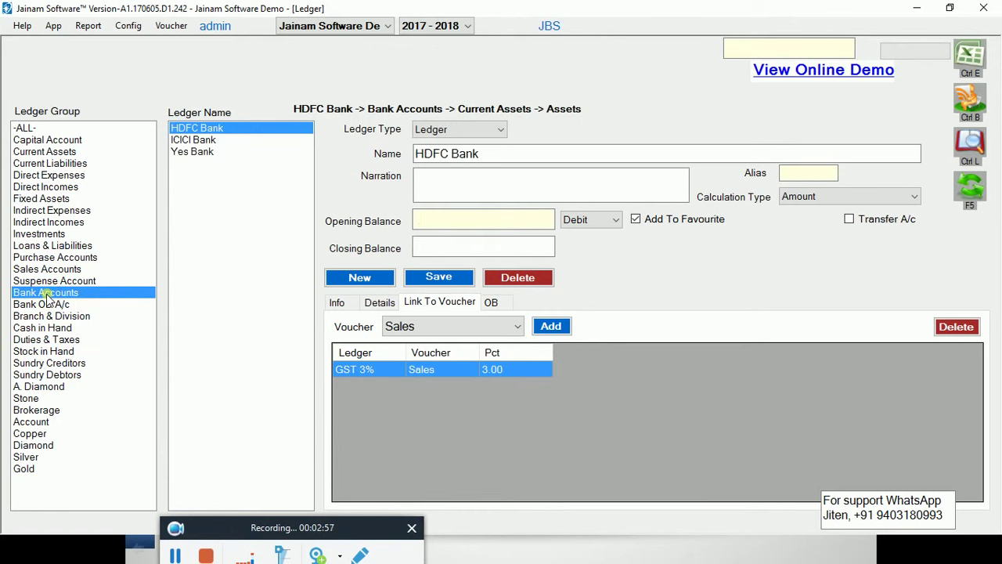
Create and save a Bank Of Baroda ledger under Bank Accounts
click(358, 280)
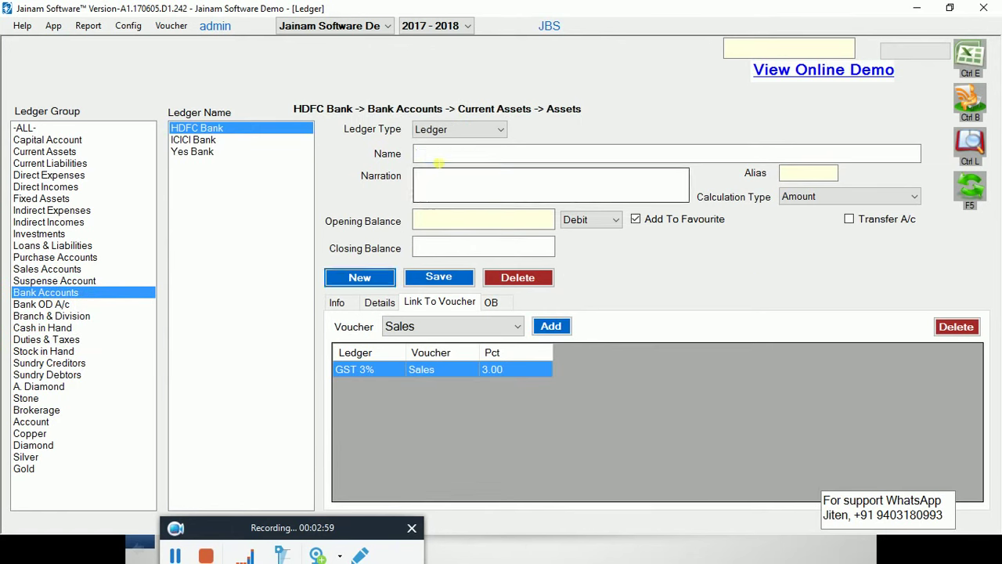
text(Bank)
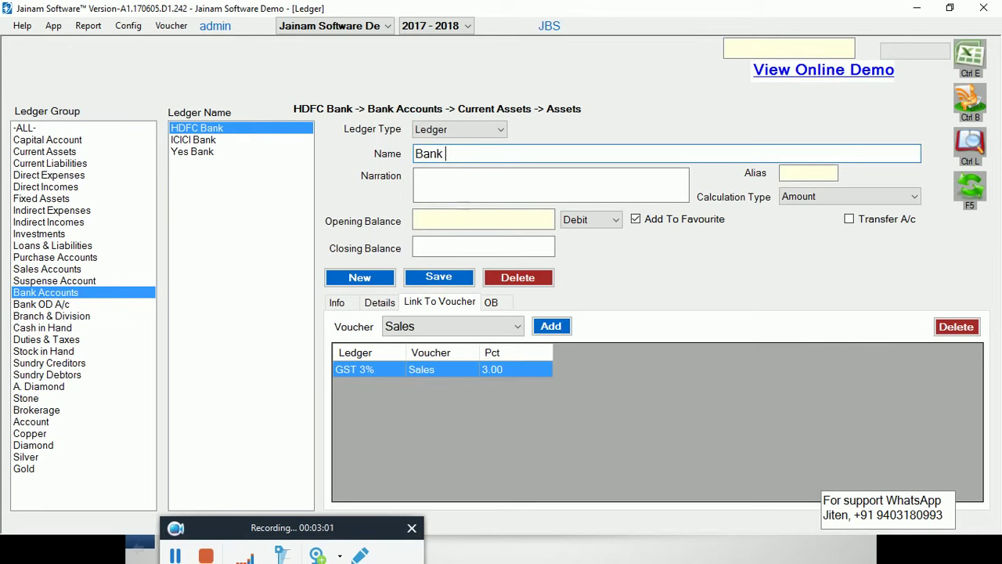
text( Of Baroda)
click(431, 280)
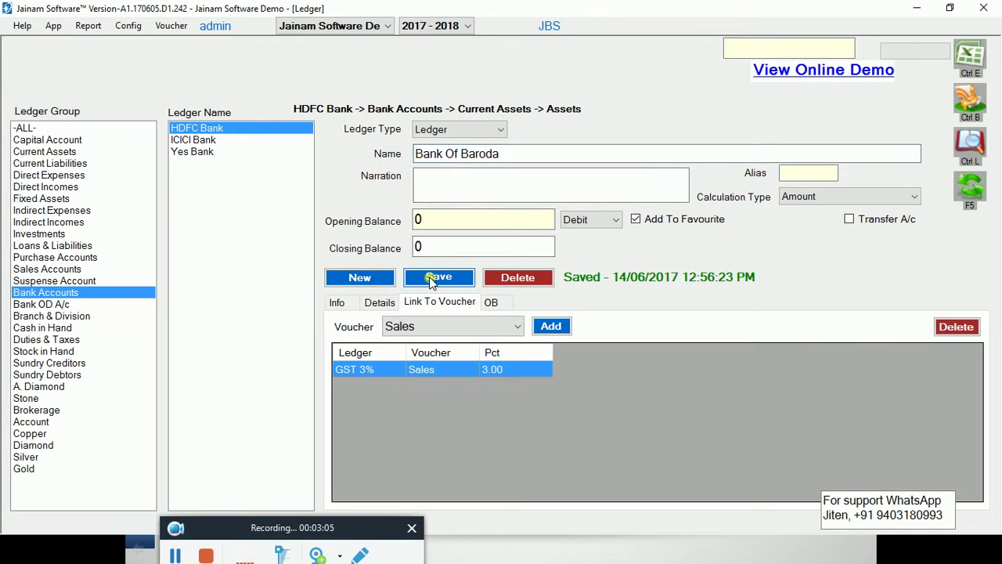
click(47, 296)
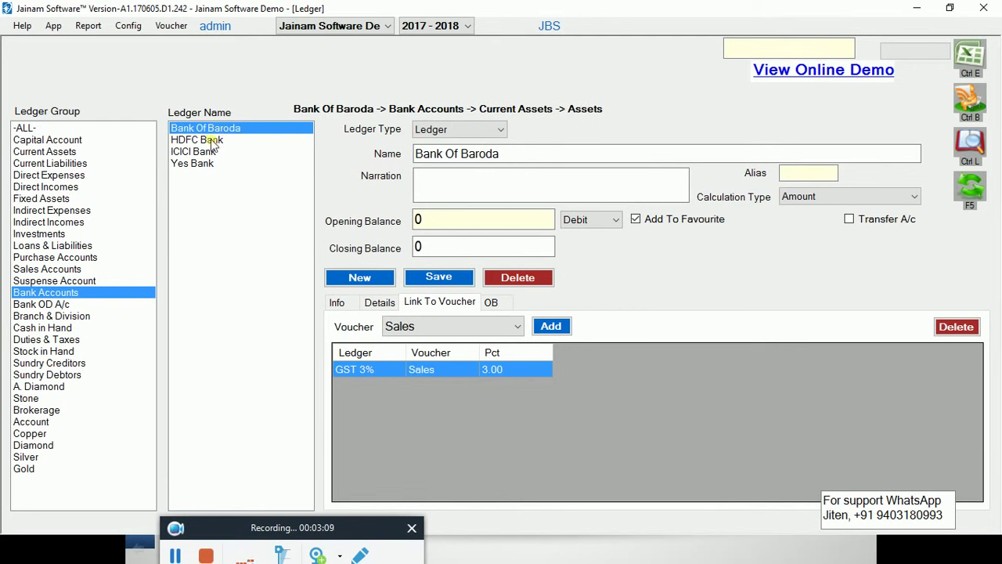
click(52, 28)
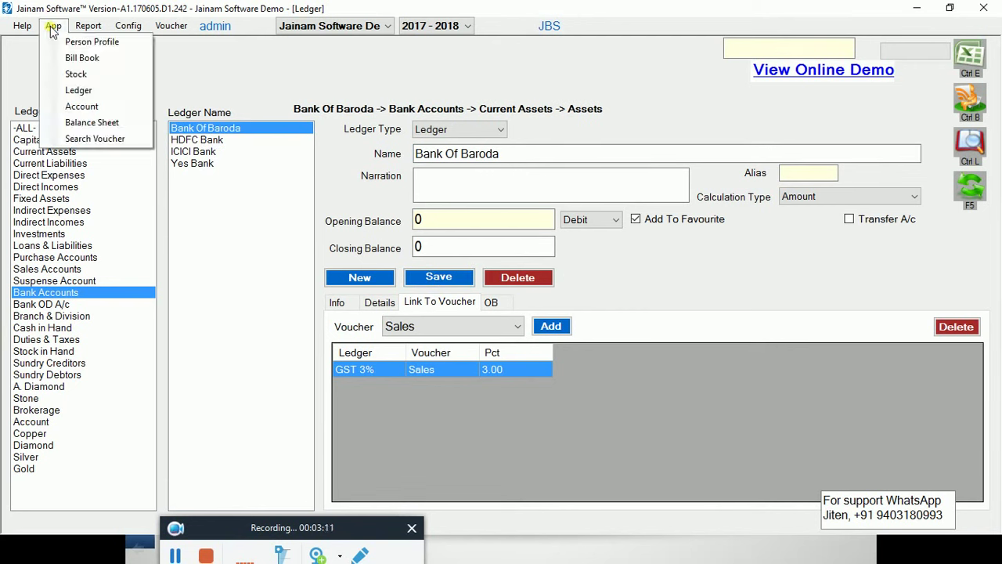
Start a new Sales voucher in the Bill Book
click(83, 59)
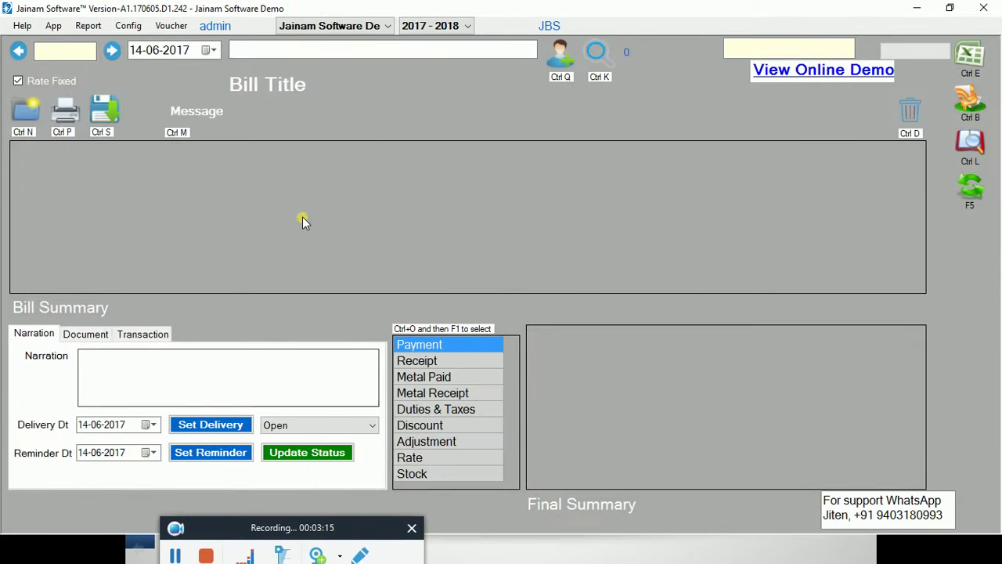
click(173, 27)
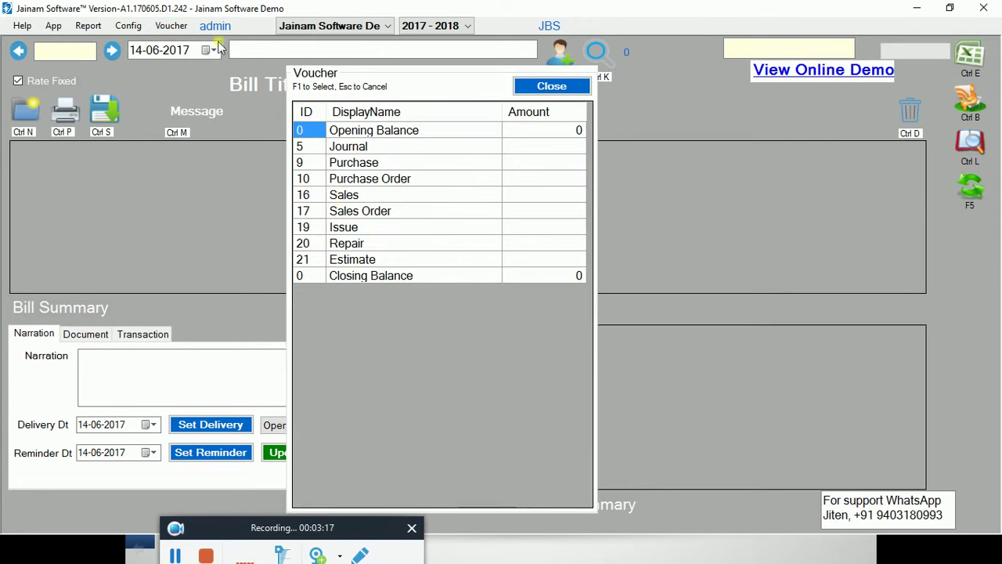
click(347, 197)
double_click(368, 194)
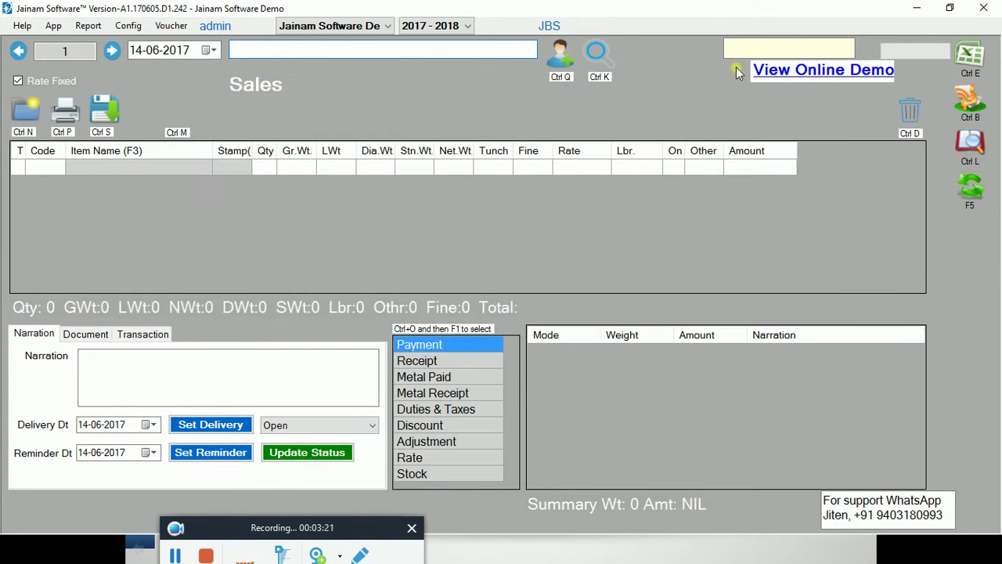
Add stock item 220 (Gold Locket) with gross weight 2, amounting to 6,200
click(763, 51)
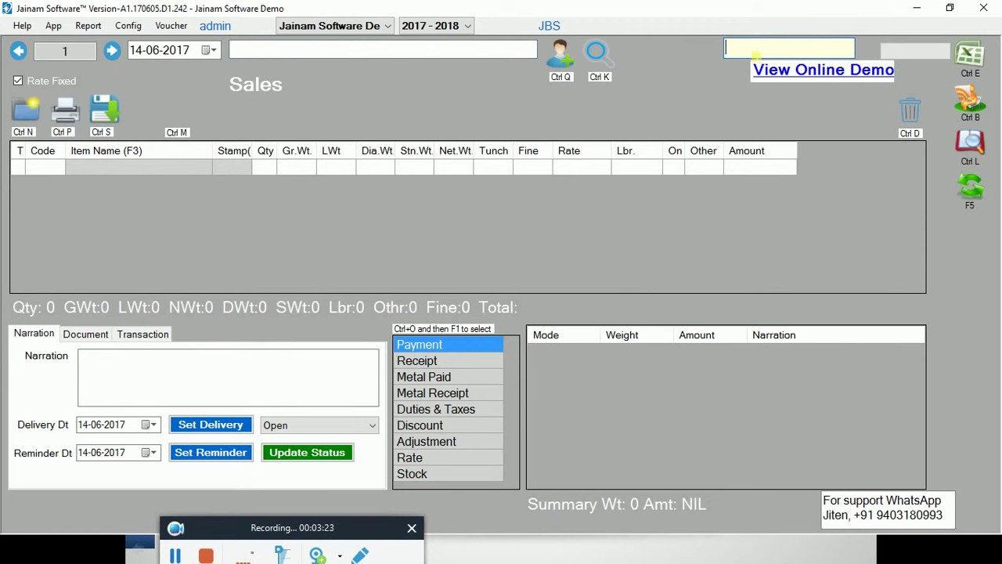
text(220)
key(Return)
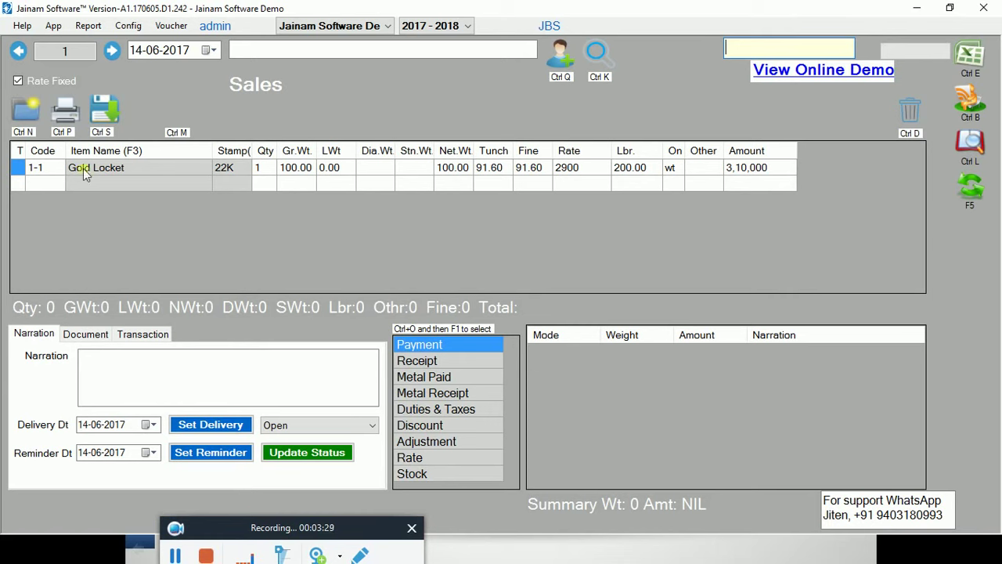
click(295, 170)
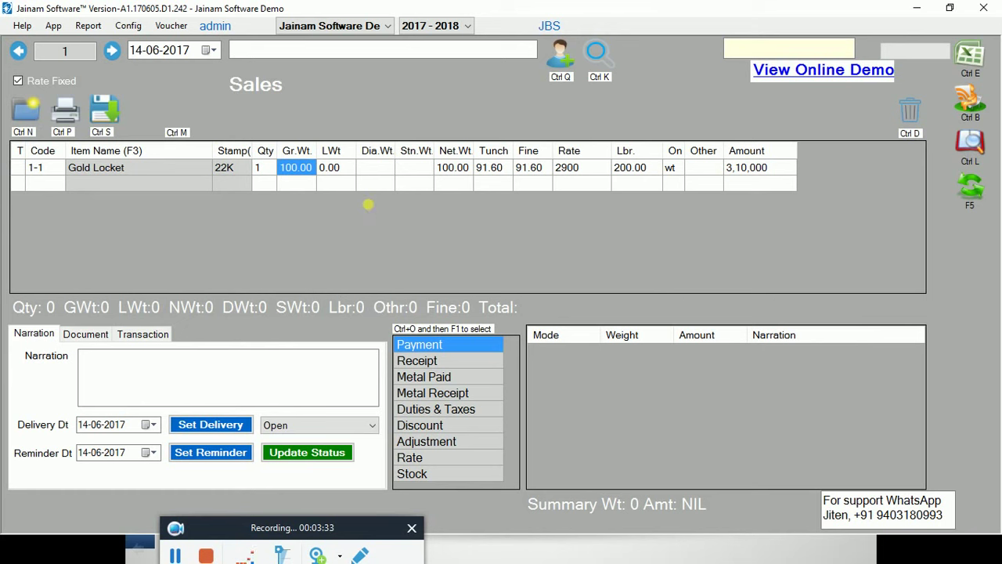
text(2)
key(Return)
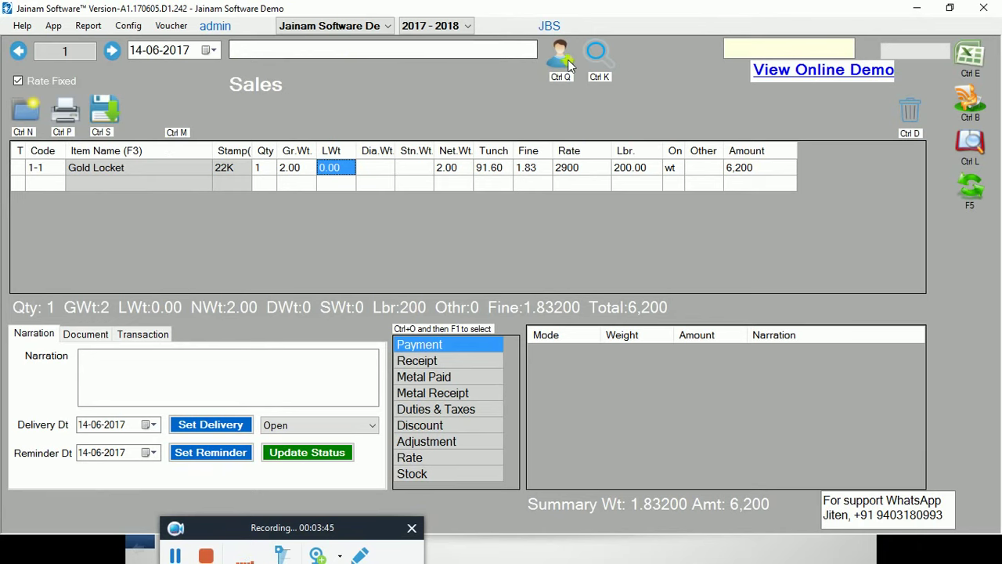
Create a customer profile with the customer's name, city and phone number, and save it
click(54, 26)
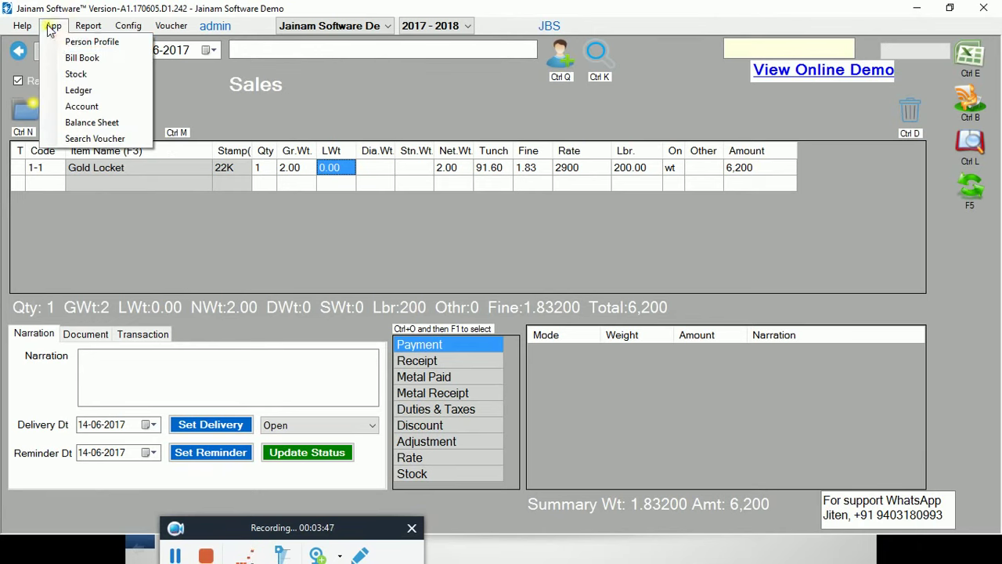
click(68, 41)
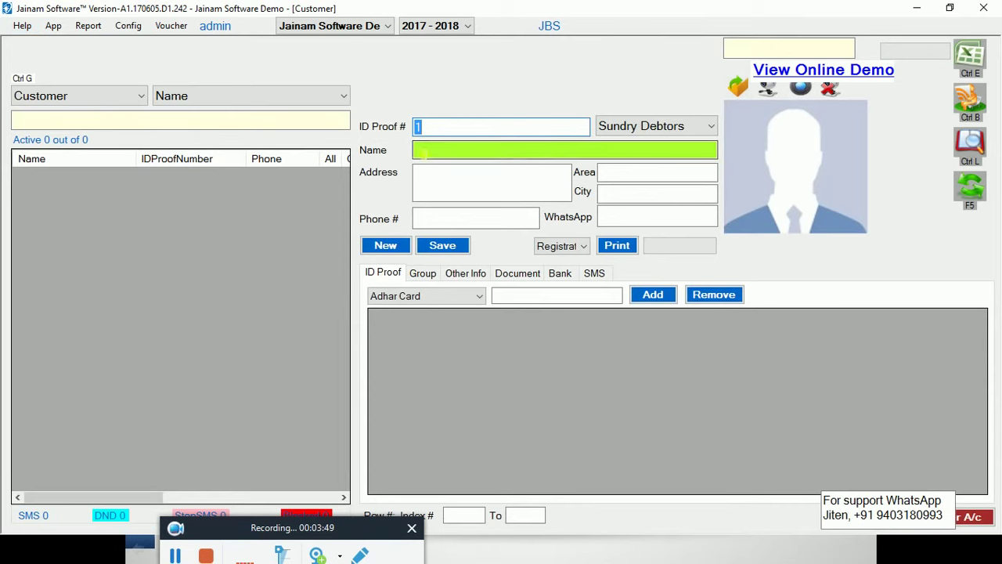
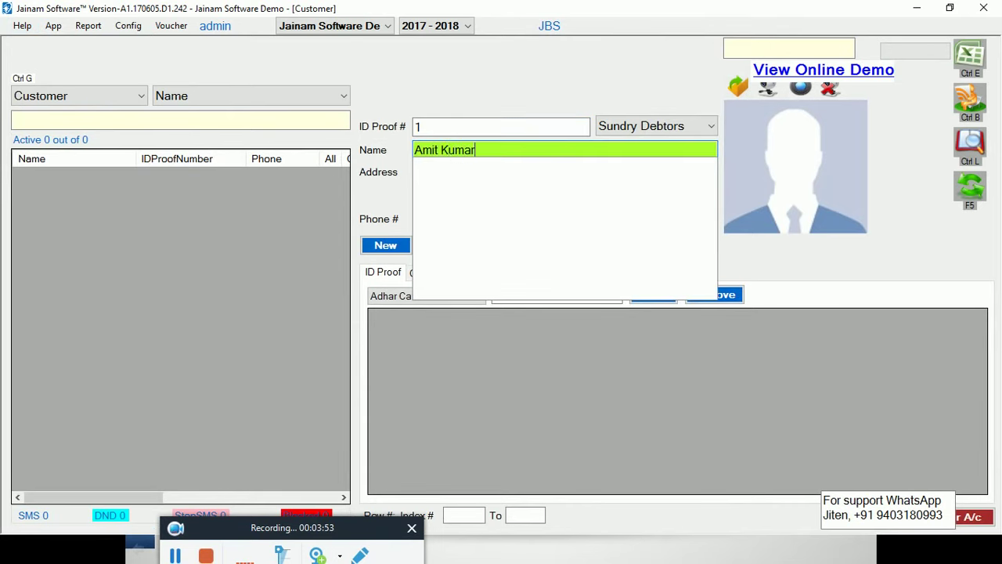
key(Return)
click(622, 202)
text(P)
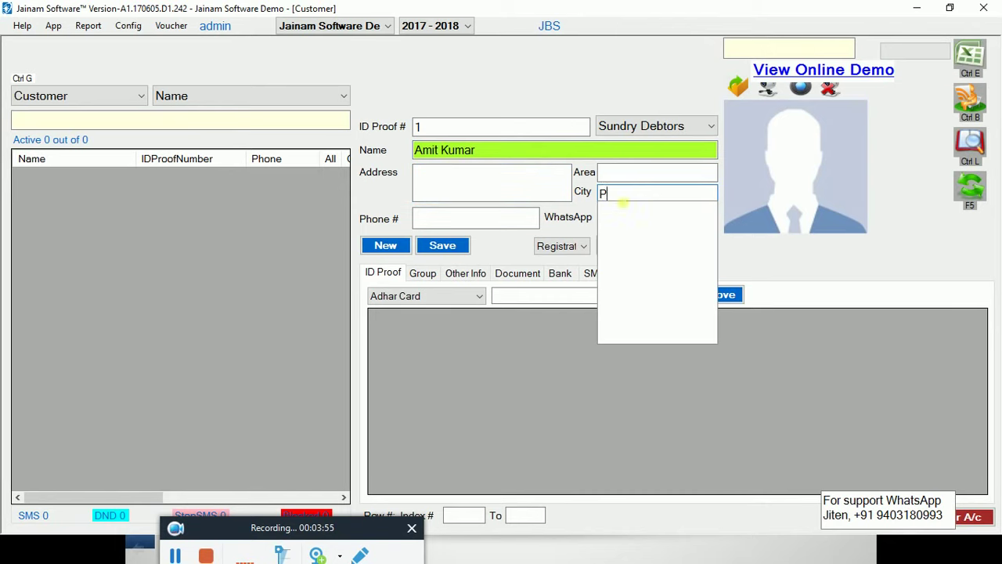
text(une)
key(Return)
text(12)
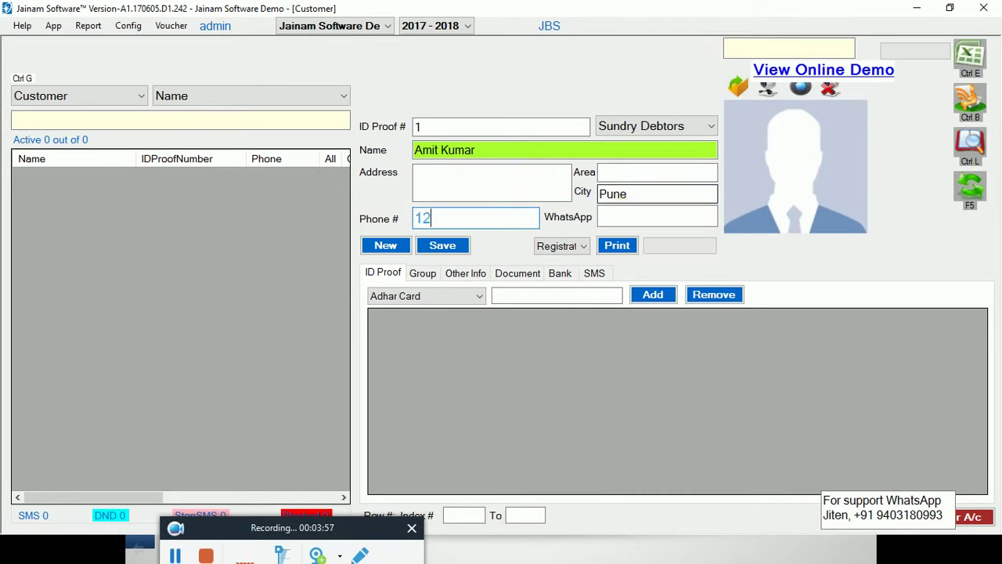
text(34)
click(458, 246)
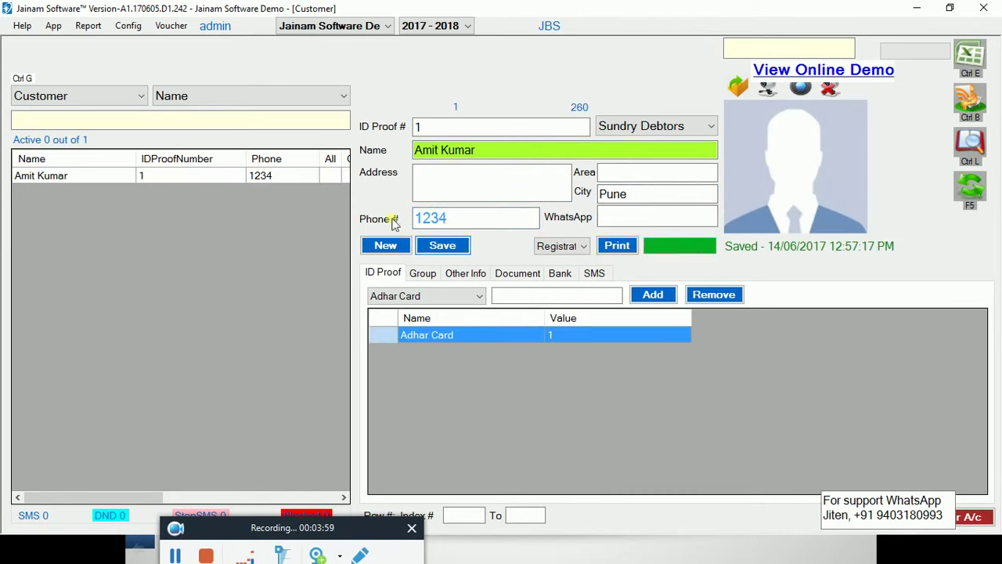
click(53, 26)
Assign the new customer to the Sales bill and save it
click(83, 60)
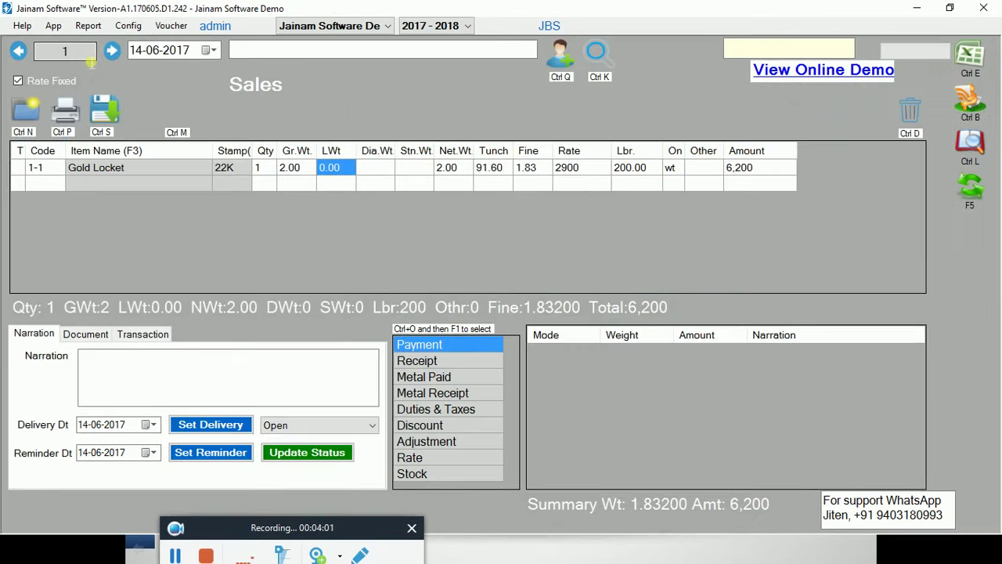
text(ami)
key(Down)
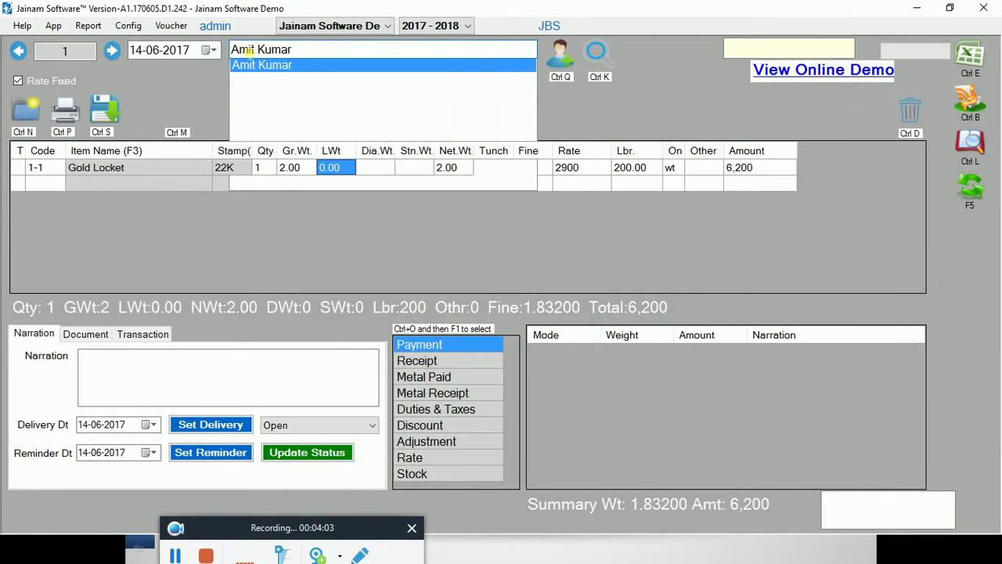
key(Return)
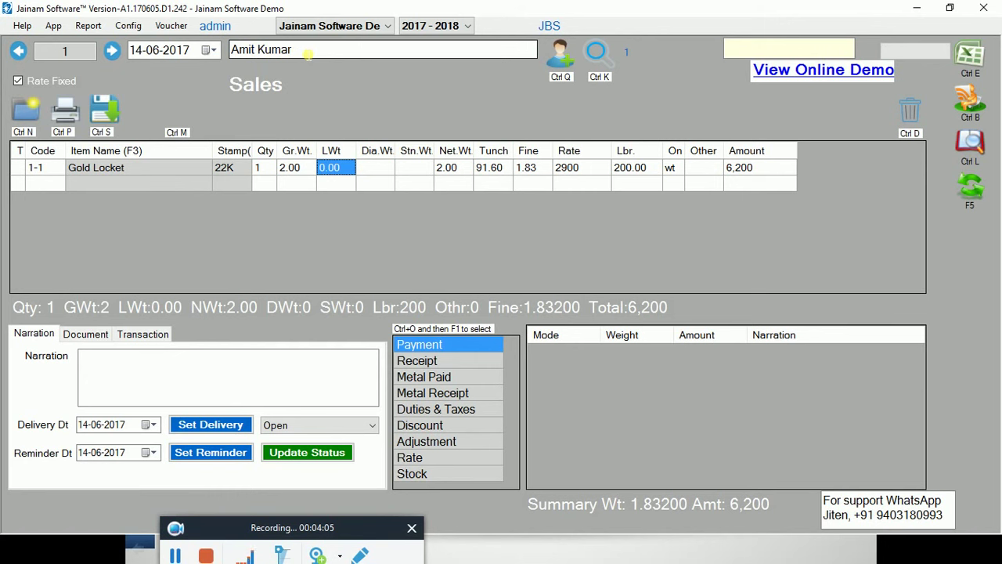
click(102, 118)
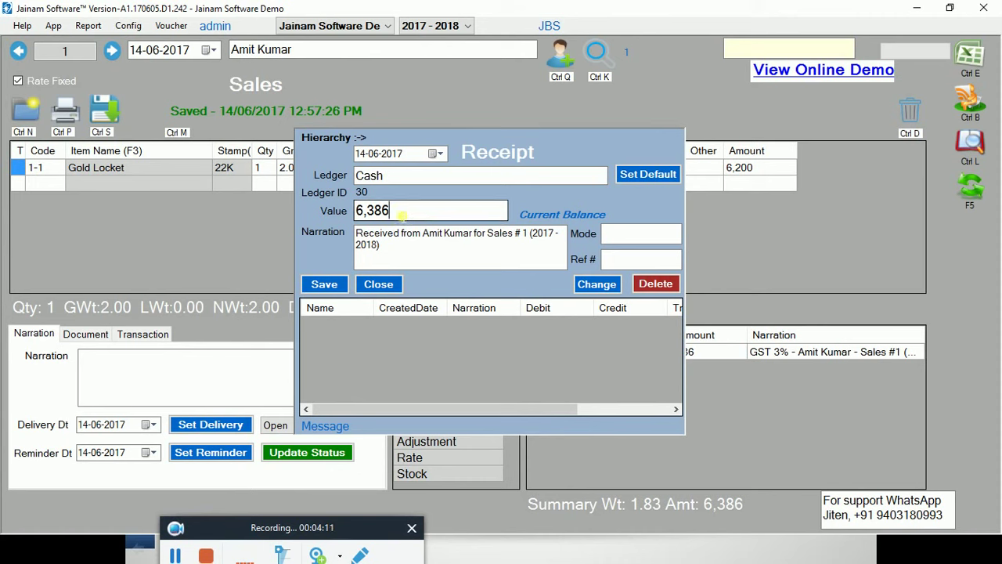
Record a cash receipt of 1000 against the bill
double_click(399, 213)
text(1000)
click(324, 284)
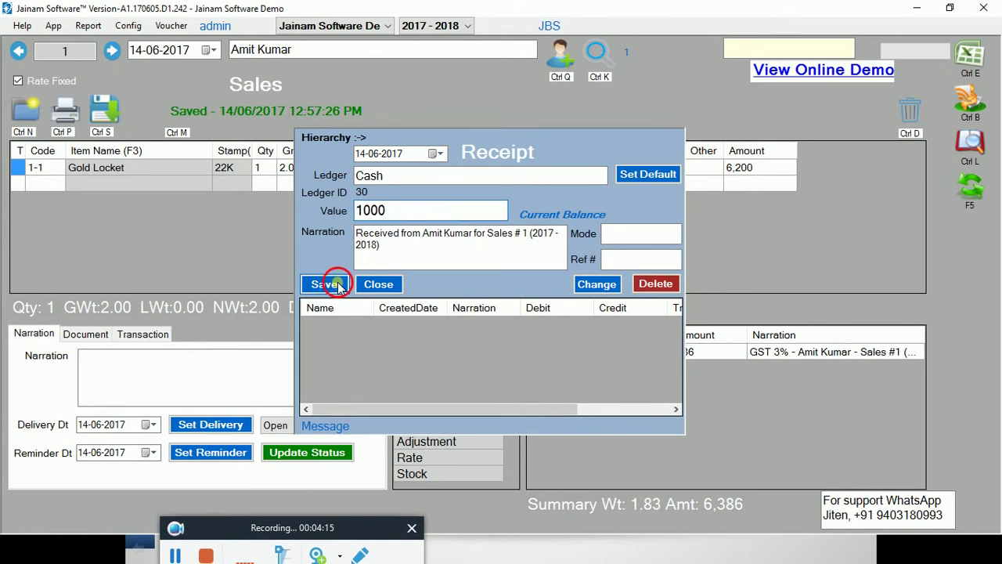
Record a 4000 receipt to the Bank Of Baroda ledger
double_click(412, 177)
text(ba)
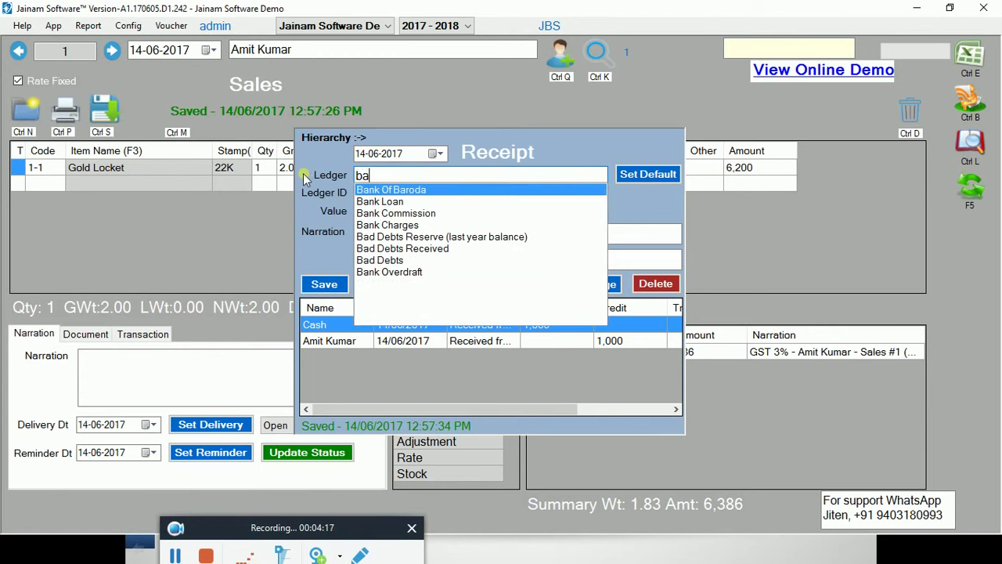
key(Return)
key(Return)
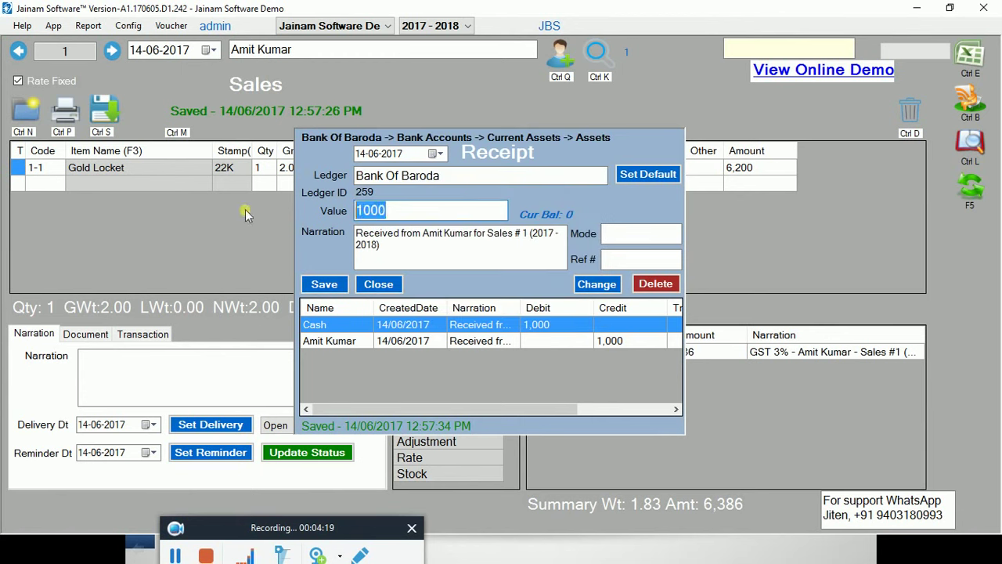
text(4000)
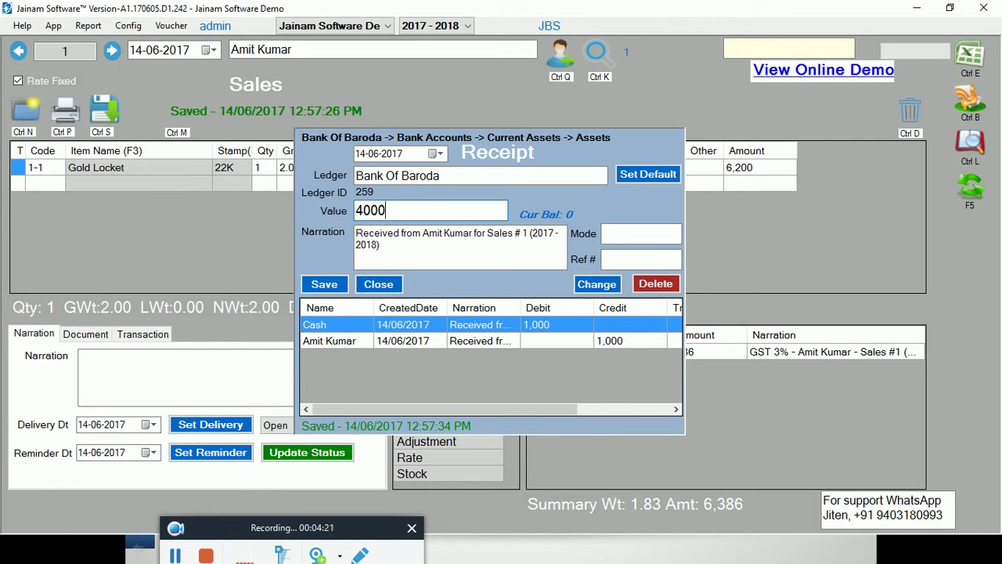
click(336, 287)
click(331, 287)
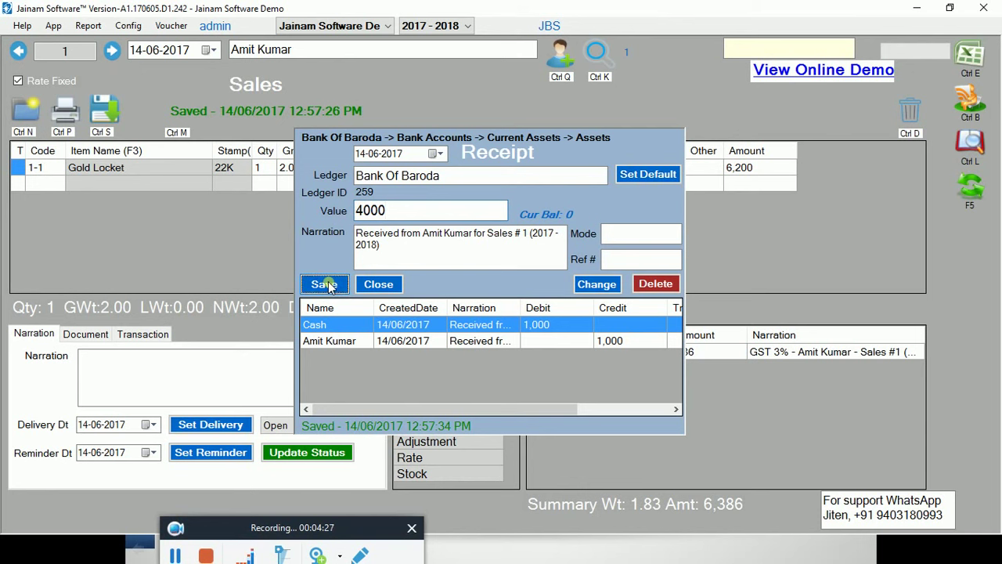
click(381, 286)
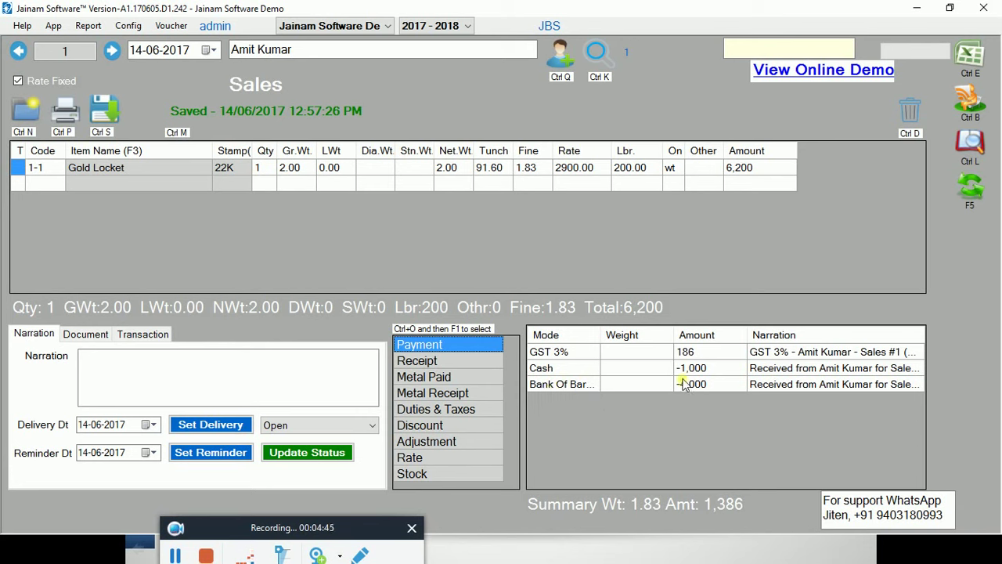
click(66, 118)
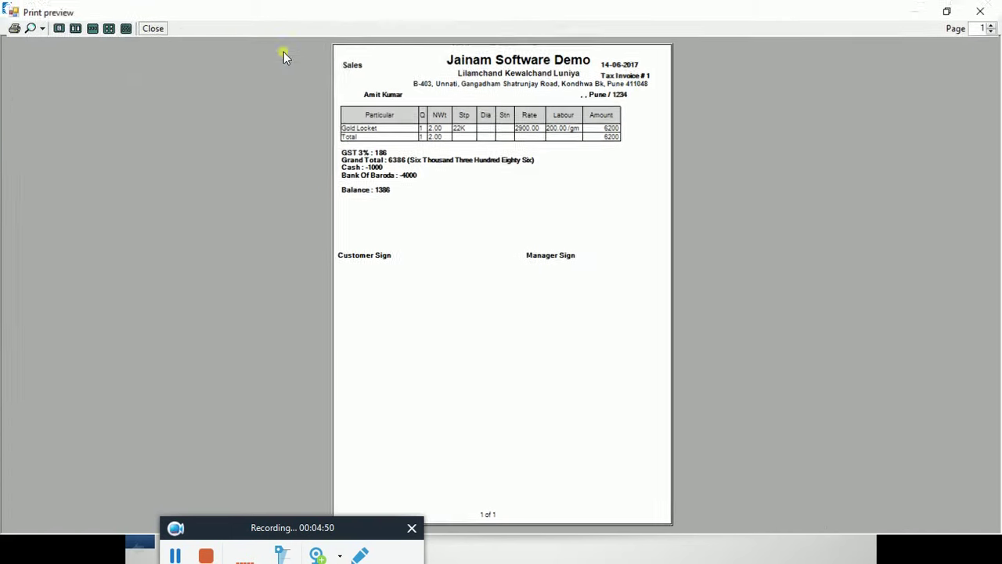
click(36, 26)
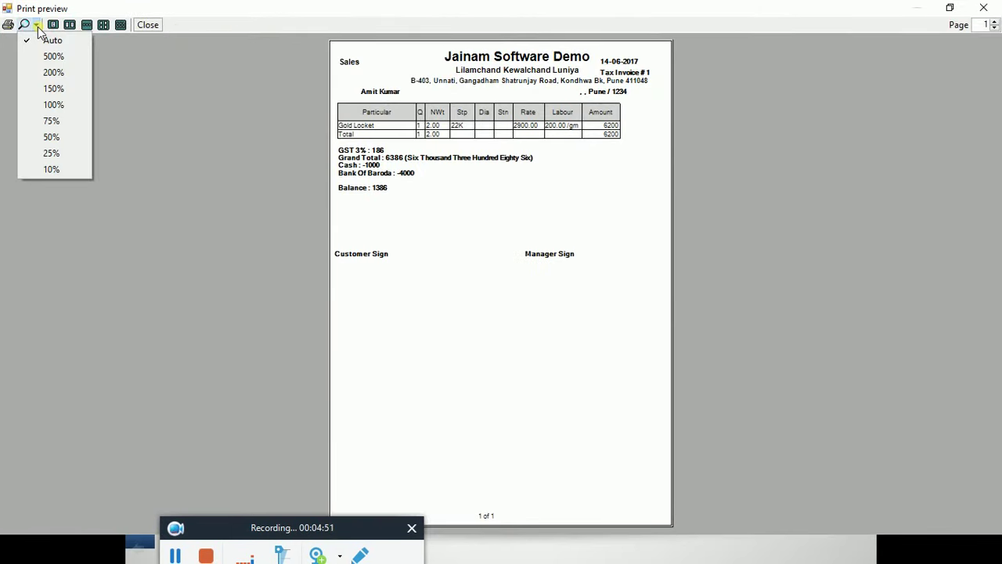
click(53, 105)
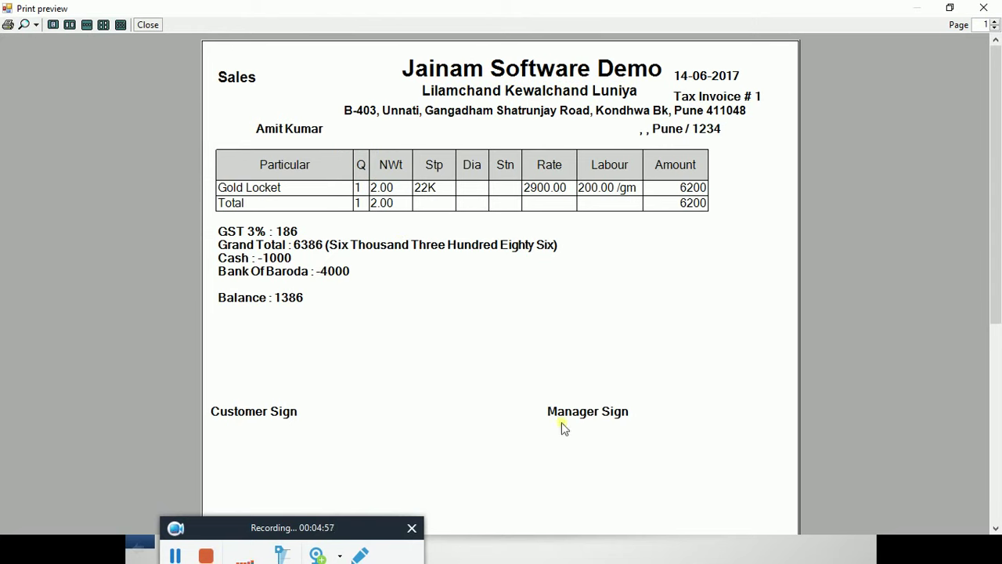
click(983, 10)
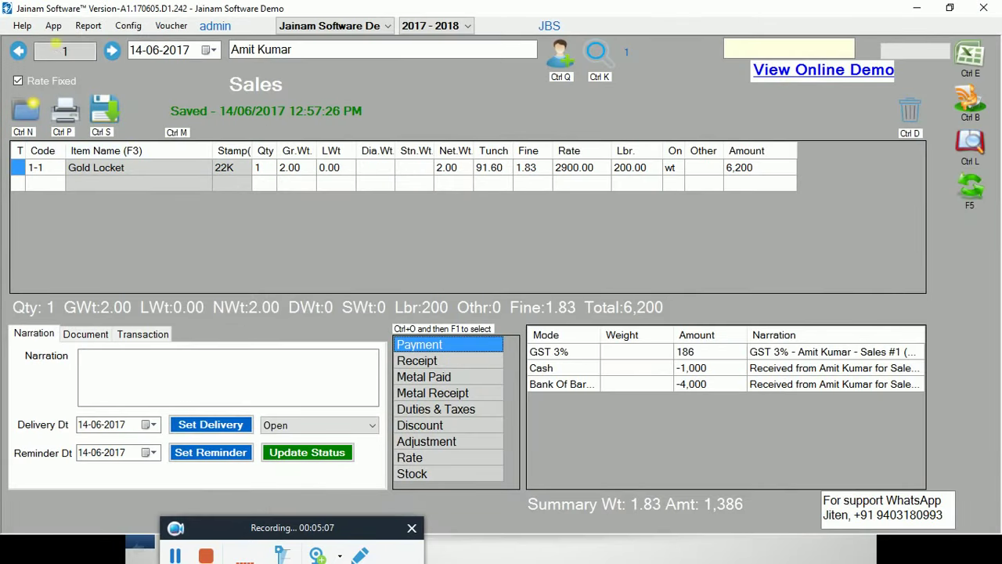
Check the stock list, where Gold Locket 220 now shows 98.00 gross weight, then go to Reports
click(53, 26)
click(49, 72)
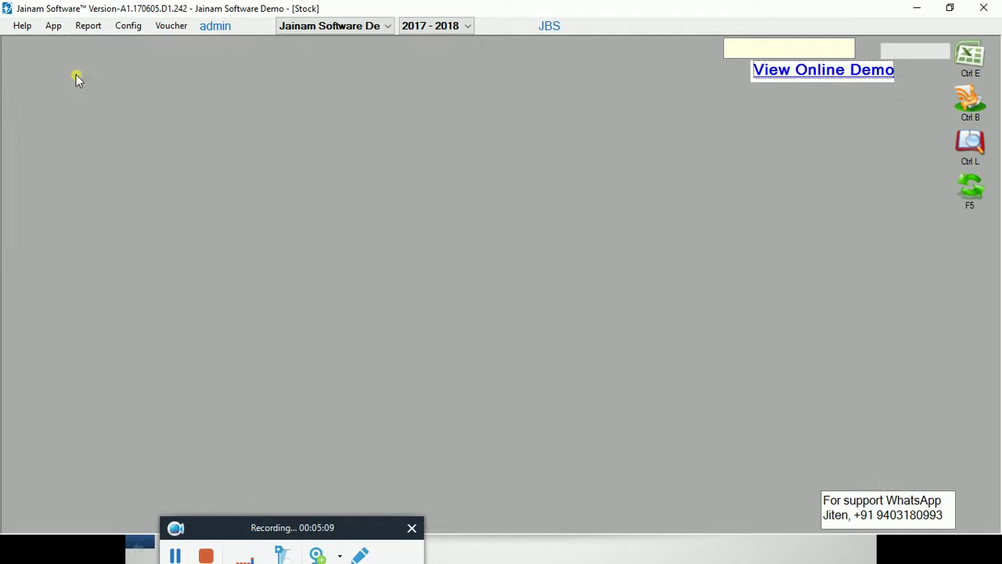
click(106, 127)
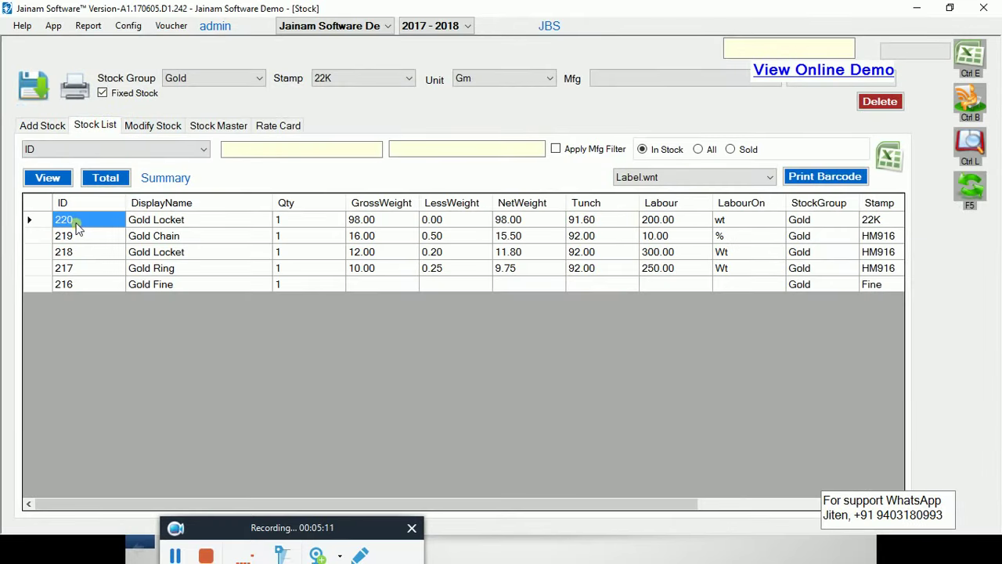
click(368, 222)
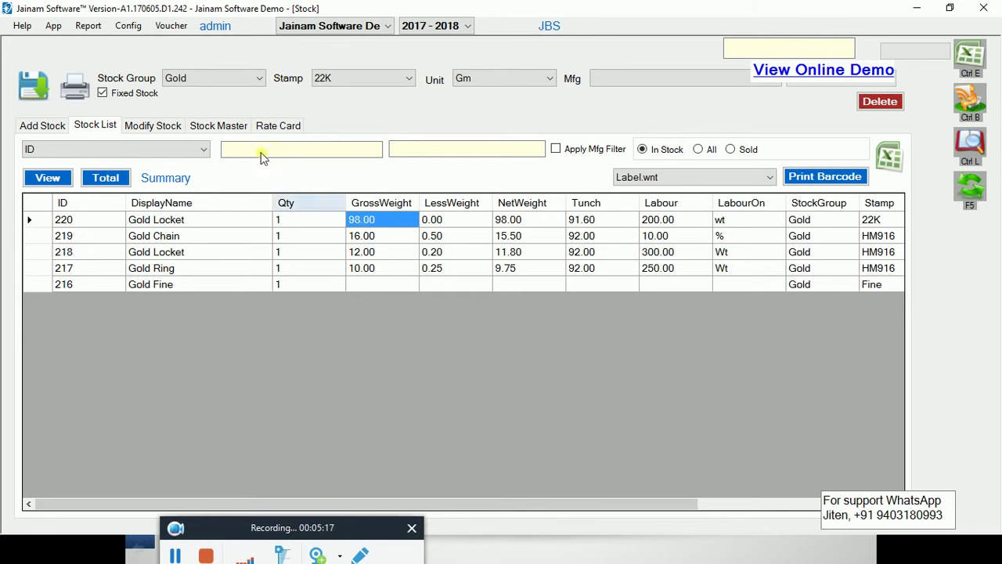
click(88, 26)
Generate the Year To Date Sales report grouped by Box Summary with all columns, then return to the slide show
click(106, 42)
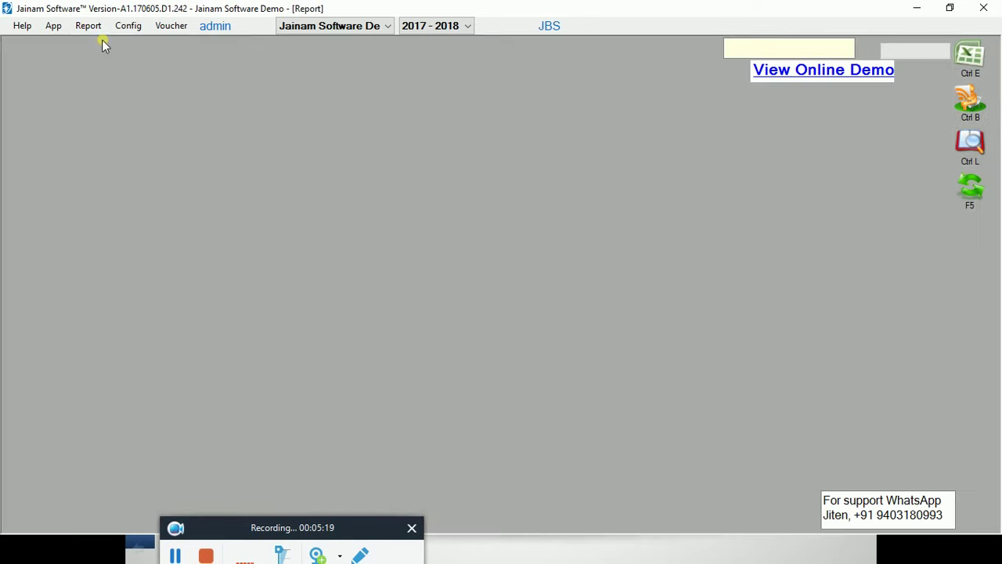
click(125, 92)
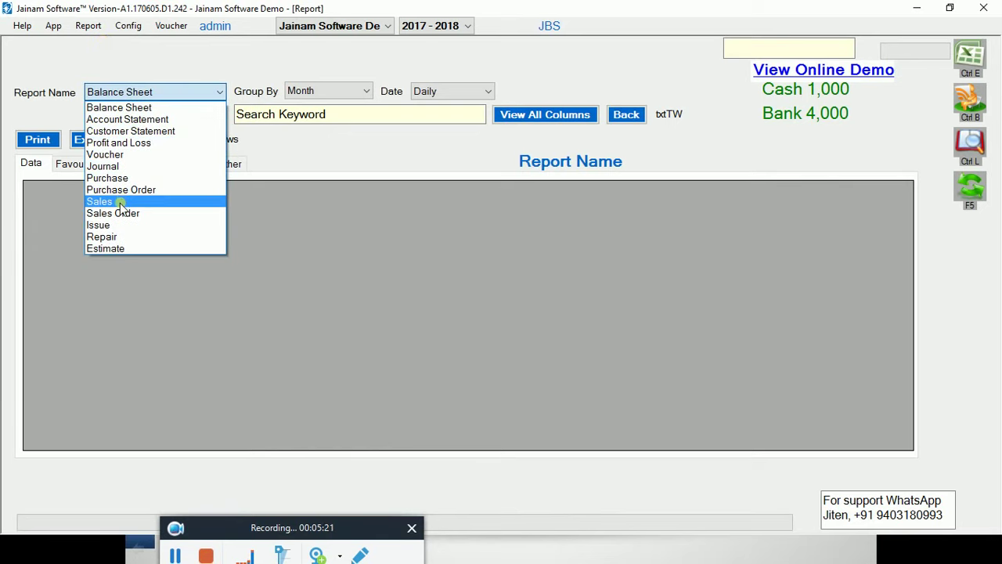
click(110, 202)
click(327, 92)
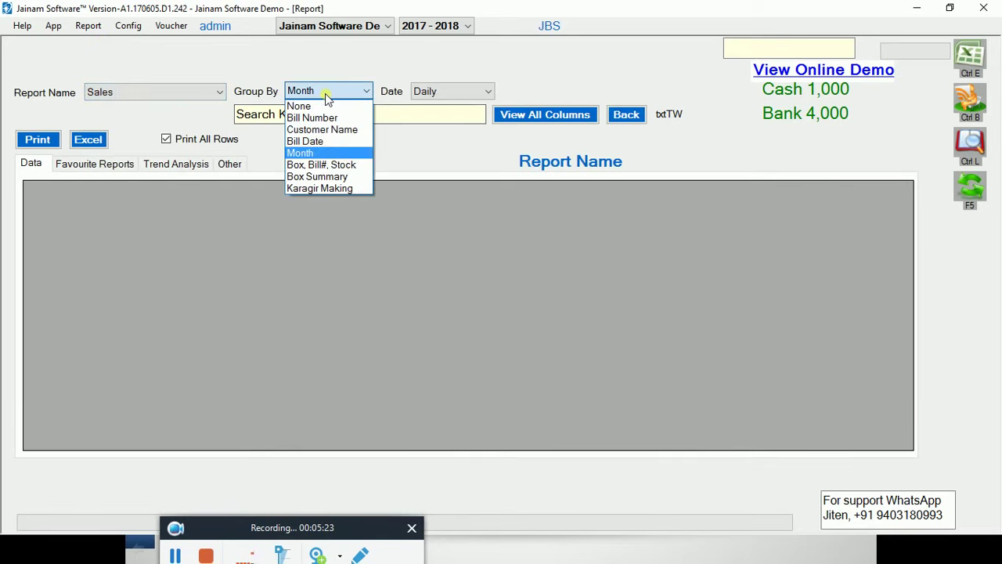
click(317, 176)
click(445, 91)
click(442, 118)
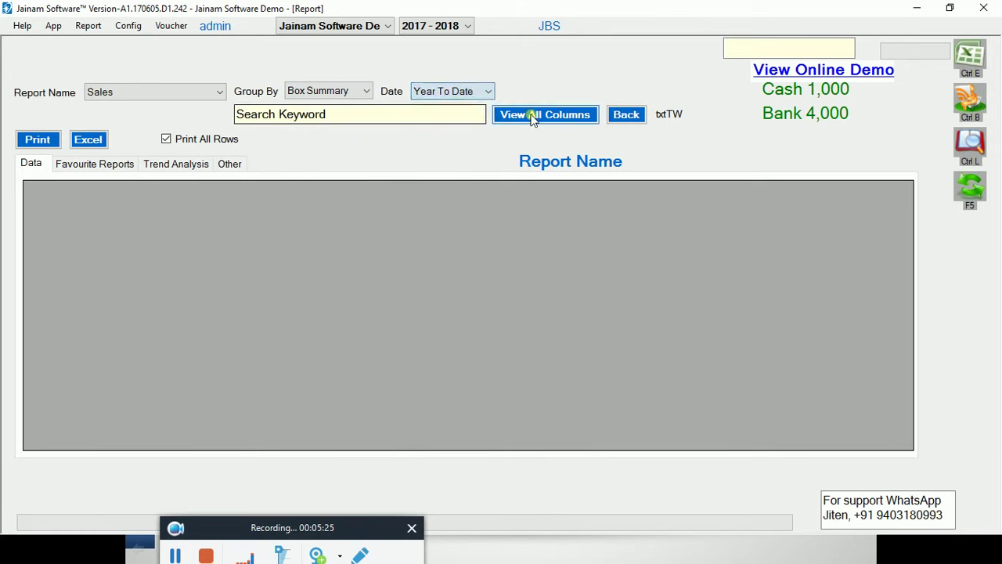
click(534, 114)
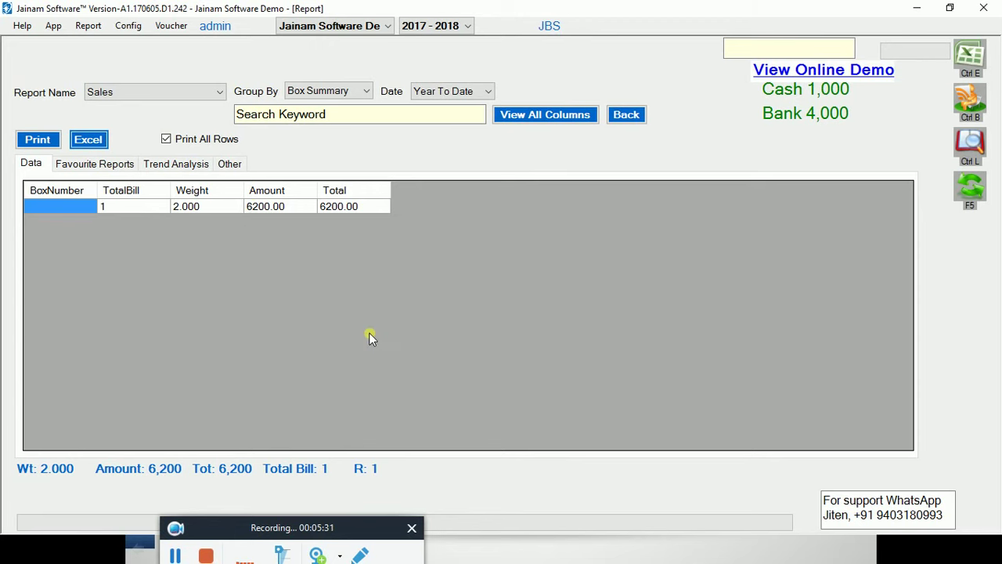
key(alt+Tab)
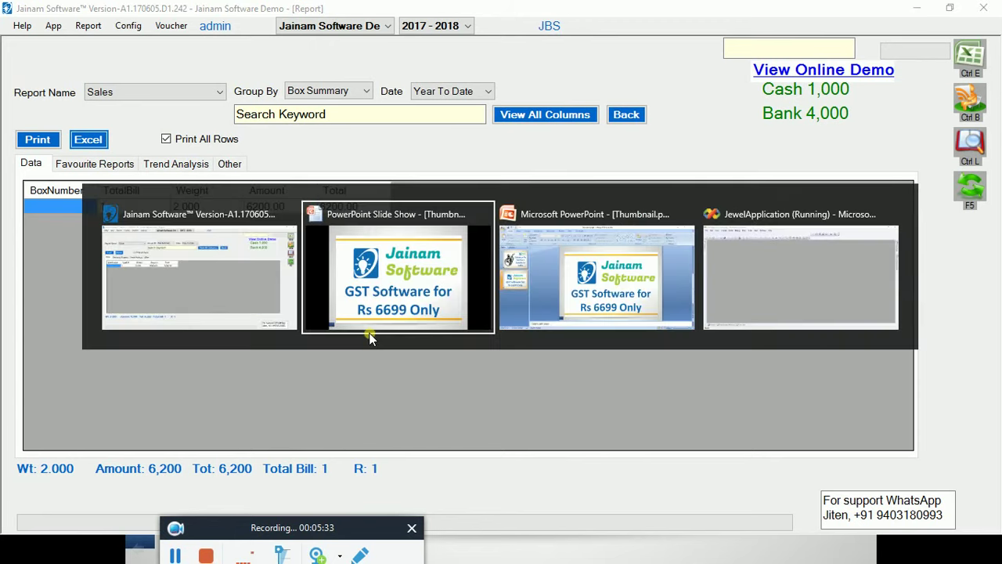